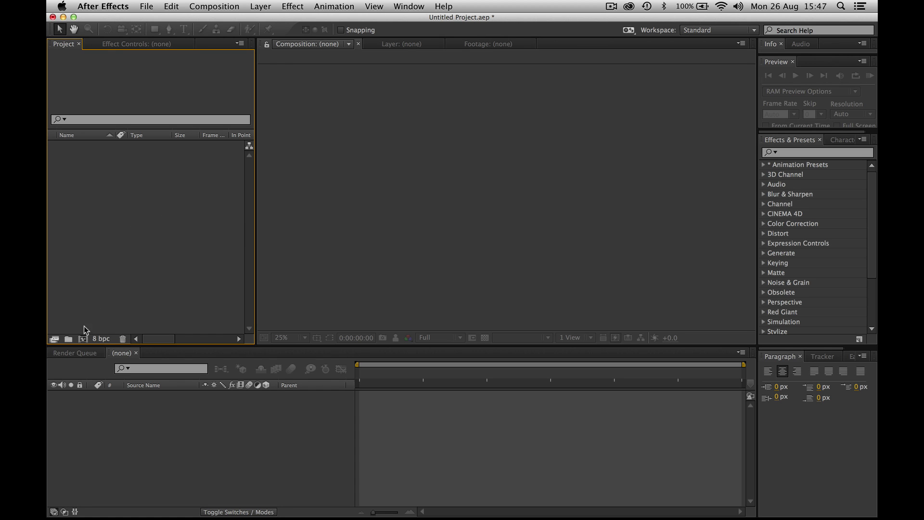
Start a new composition, Comp 1, at 1920×1080, 23.976 fps and 10 seconds long
{"action": "left_click", "coordinate": [82, 339]}
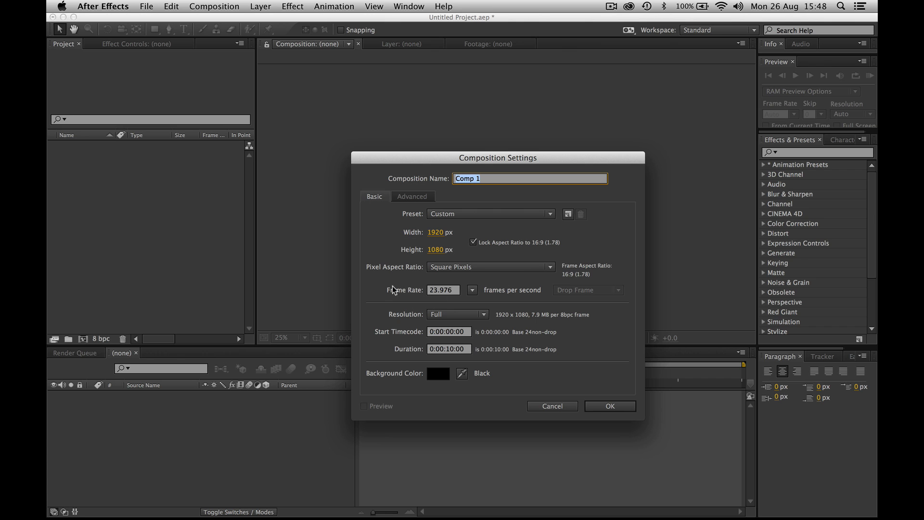
Confirm the Comp 1 settings and import FB header.jpg and PotW.jpg
{"action": "left_click", "coordinate": [613, 407]}
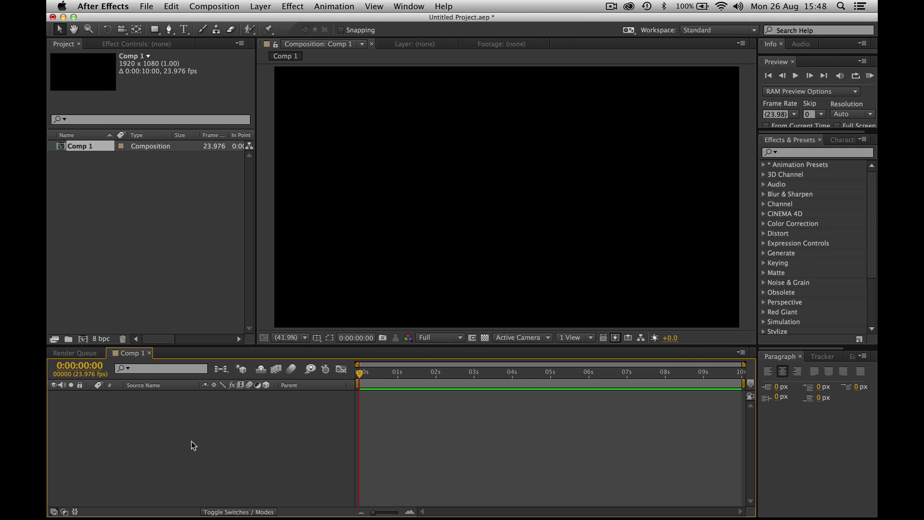
{"action": "double_click", "coordinate": [129, 227]}
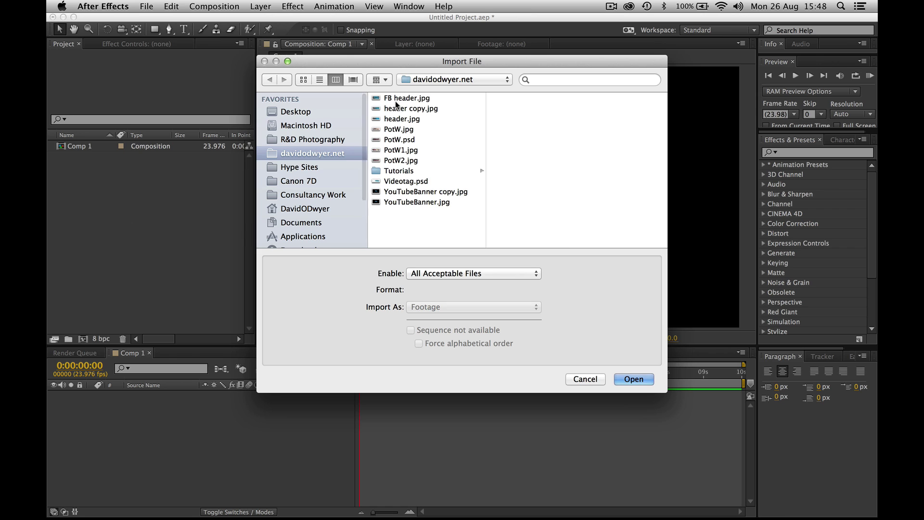
{"action": "left_click", "coordinate": [396, 98]}
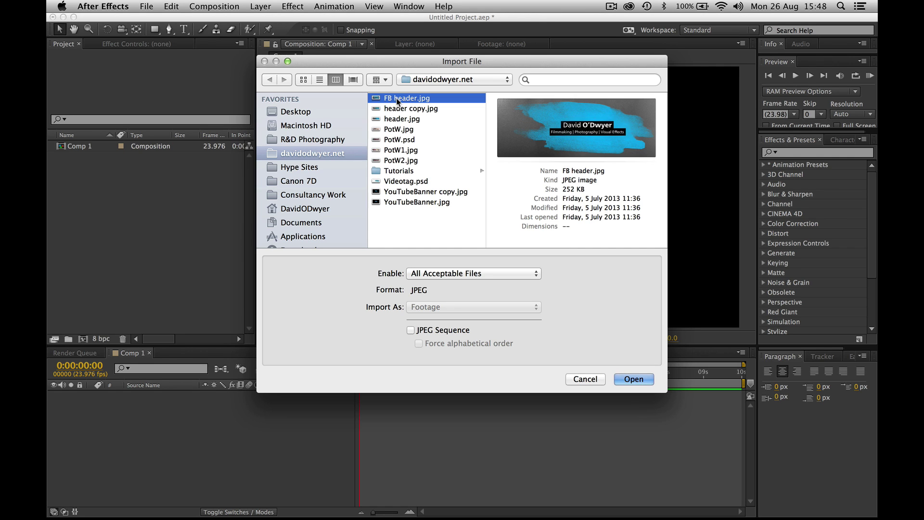
{"action": "left_click", "coordinate": [393, 129], "text": "super"}
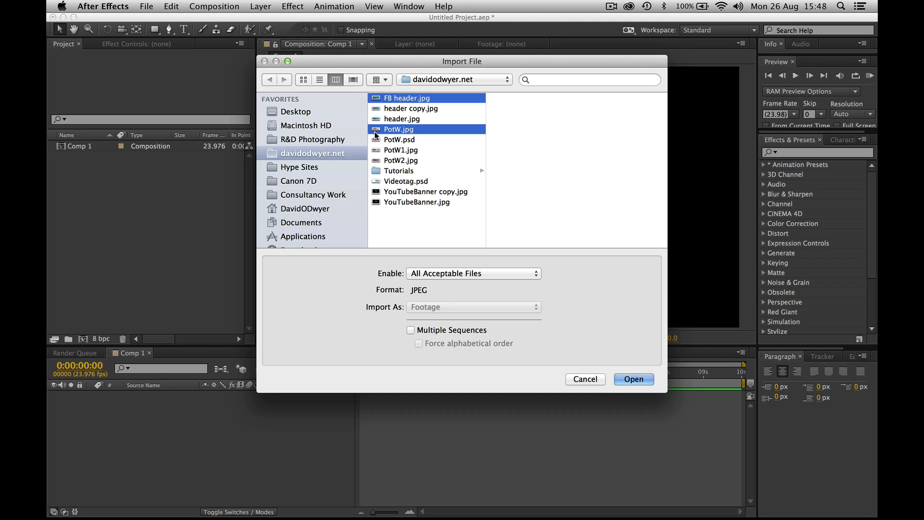
{"action": "left_click", "coordinate": [633, 379]}
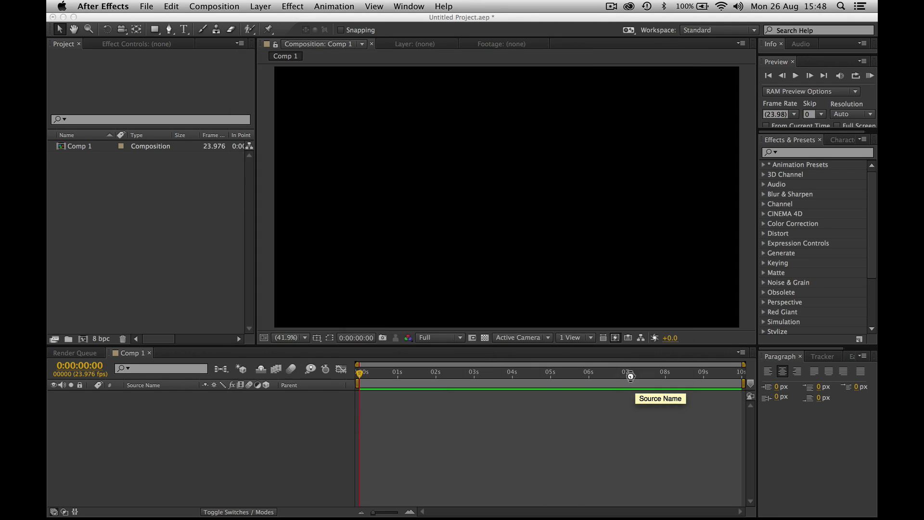
Add PotW.jpg to Comp 1 and scale it down to 39%
{"action": "left_click", "coordinate": [107, 200]}
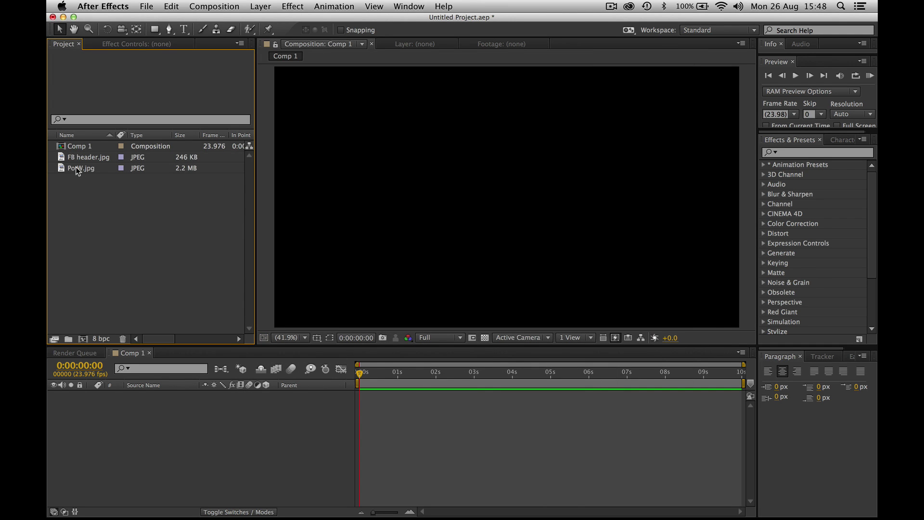
{"action": "left_click_drag", "start_coordinate": [76, 166], "coordinate": [134, 466]}
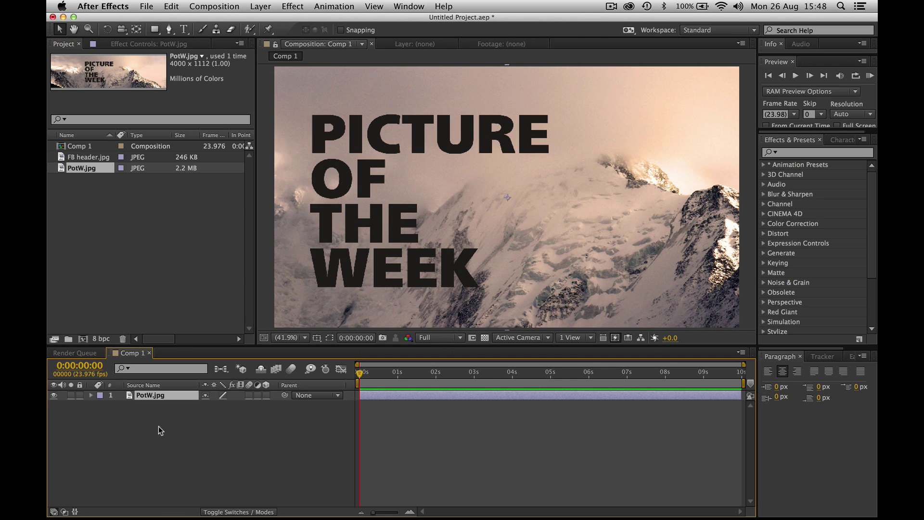
{"action": "key", "text": "s"}
{"action": "left_click_drag", "start_coordinate": [219, 405], "coordinate": [188, 406]}
{"action": "left_click", "coordinate": [189, 459]}
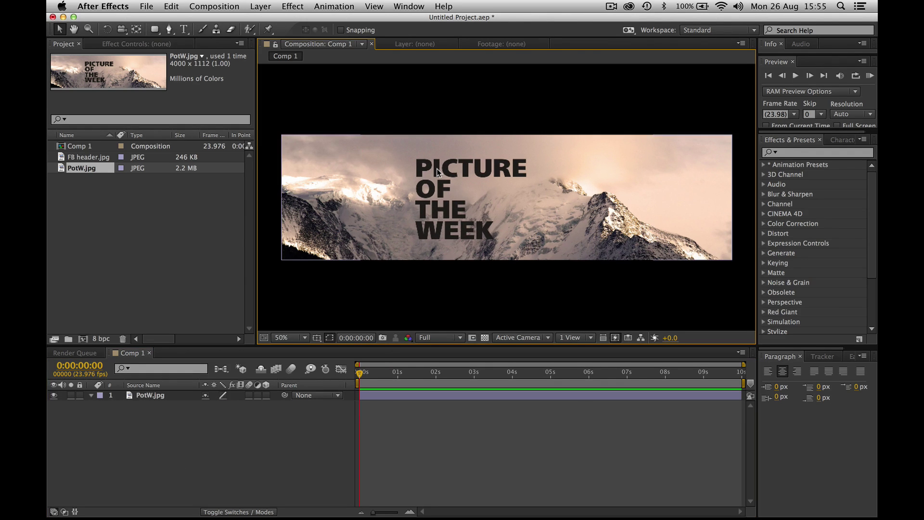
Draw a closed four-point curved Pen mask on PotW.jpg around the PICTURE OF THE WEEK title
{"action": "left_click", "coordinate": [168, 29]}
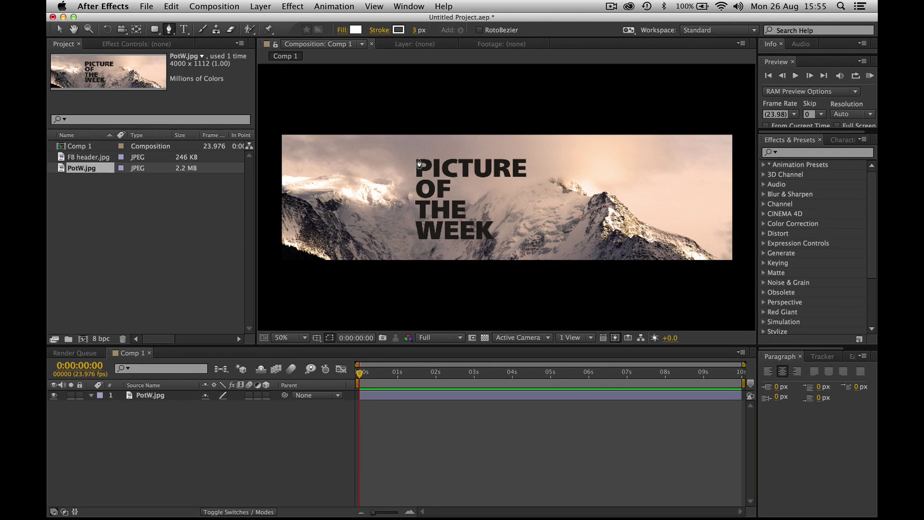
{"action": "left_click", "coordinate": [169, 397]}
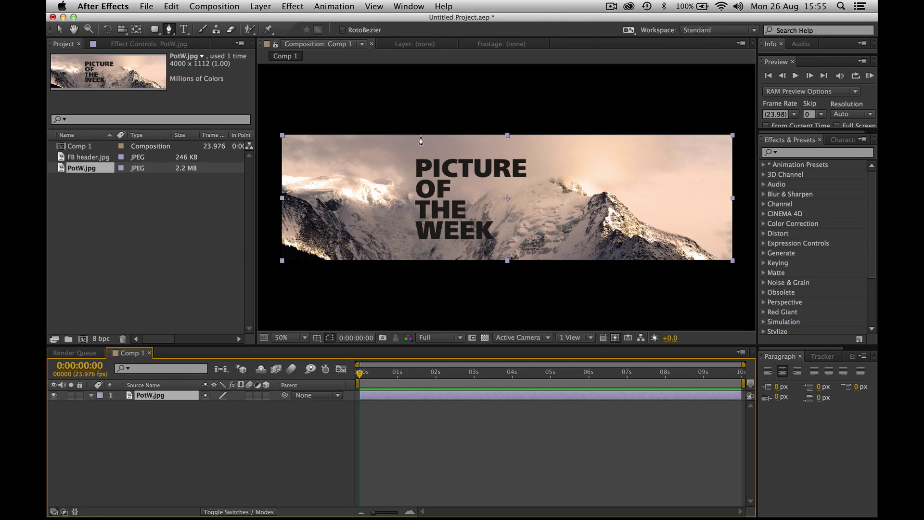
{"action": "left_click_drag", "start_coordinate": [424, 139], "coordinate": [397, 167]}
{"action": "left_click_drag", "start_coordinate": [410, 219], "coordinate": [449, 248]}
{"action": "left_click_drag", "start_coordinate": [528, 213], "coordinate": [557, 156]}
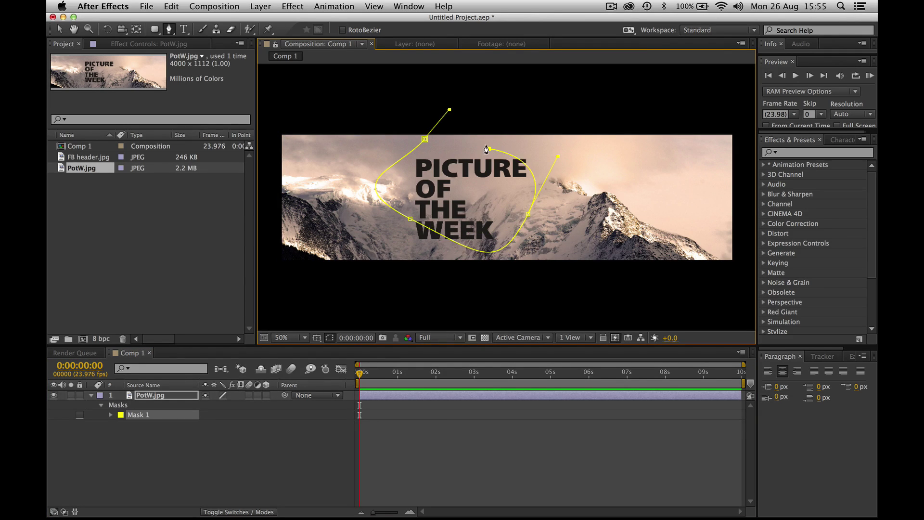
{"action": "left_click_drag", "start_coordinate": [488, 149], "coordinate": [449, 126]}
{"action": "left_click", "coordinate": [424, 138]}
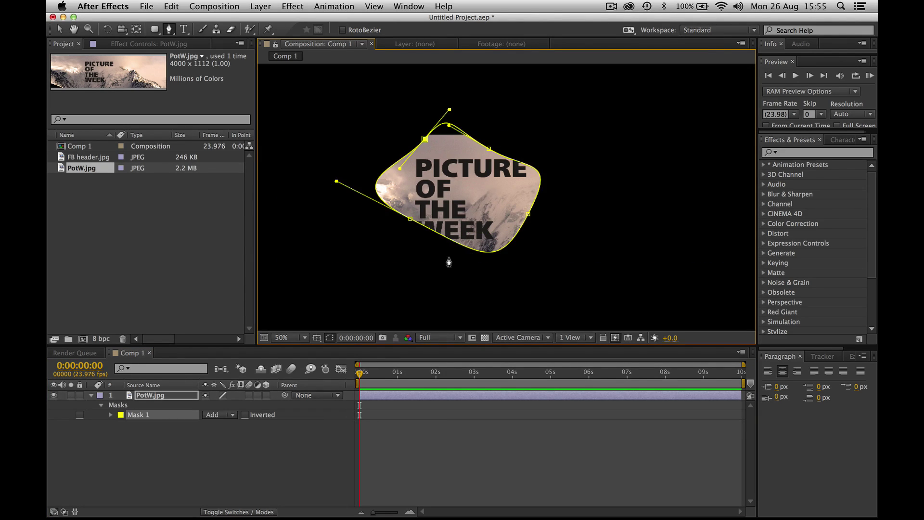
Reshape the mask by moving its right vertex
{"action": "left_click", "coordinate": [407, 218]}
{"action": "left_click", "coordinate": [449, 125]}
{"action": "left_click", "coordinate": [489, 149]}
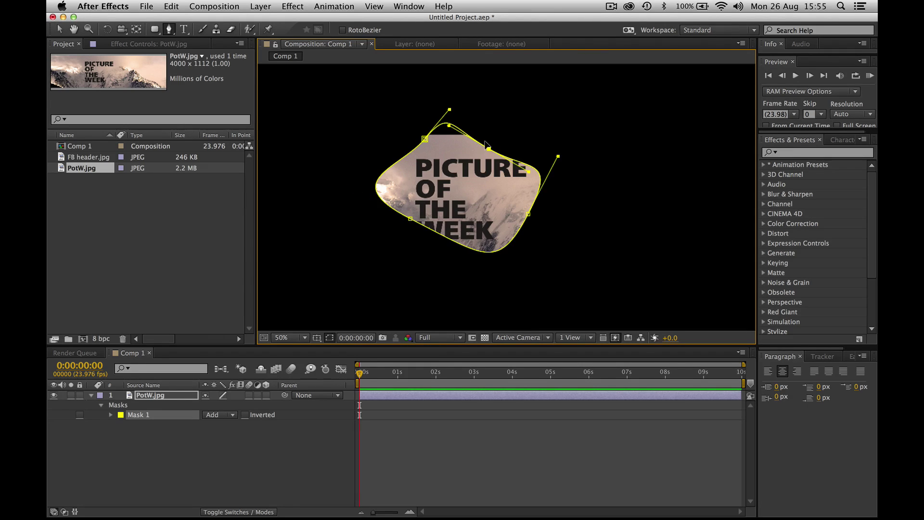
{"action": "left_click", "coordinate": [528, 213]}
{"action": "left_click_drag", "start_coordinate": [527, 214], "coordinate": [524, 191]}
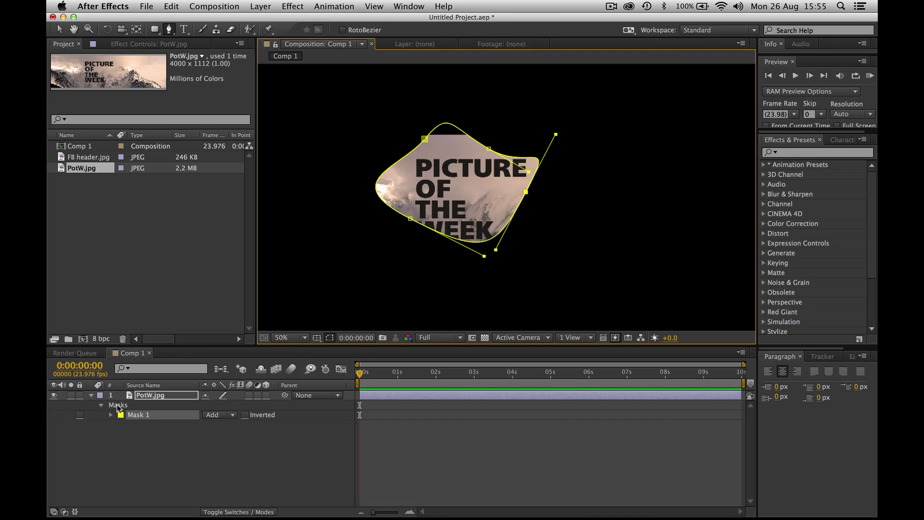
Delete the curved Mask 1 from PotW.jpg
{"action": "left_click", "coordinate": [126, 414]}
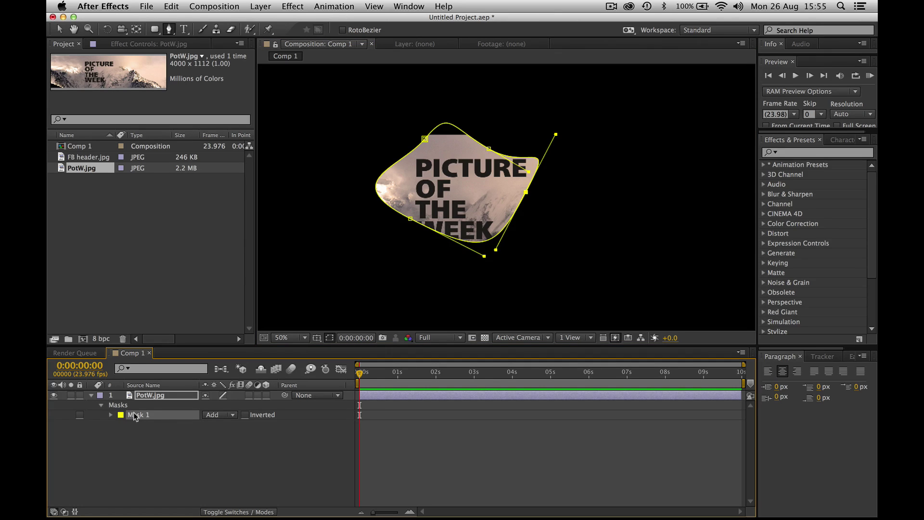
{"action": "key", "text": "Delete"}
{"action": "left_click", "coordinate": [138, 438]}
{"action": "left_click", "coordinate": [135, 415]}
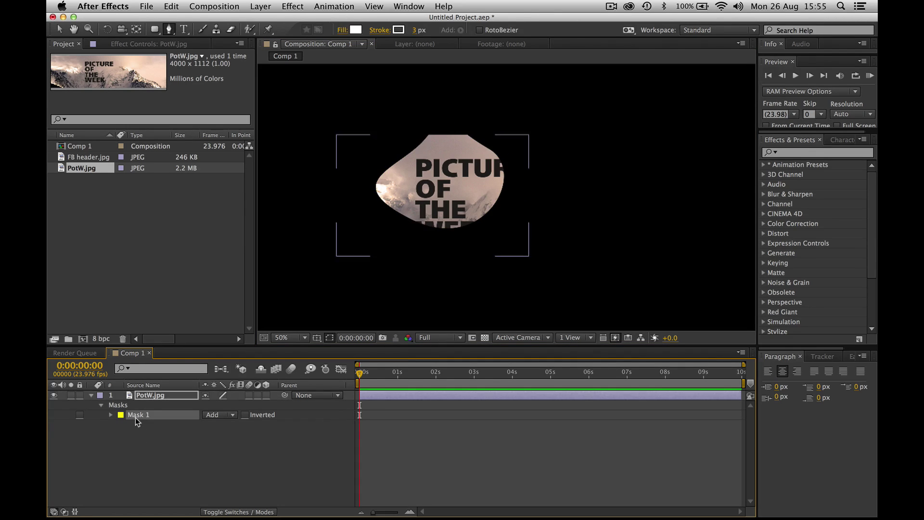
{"action": "key", "text": "Delete"}
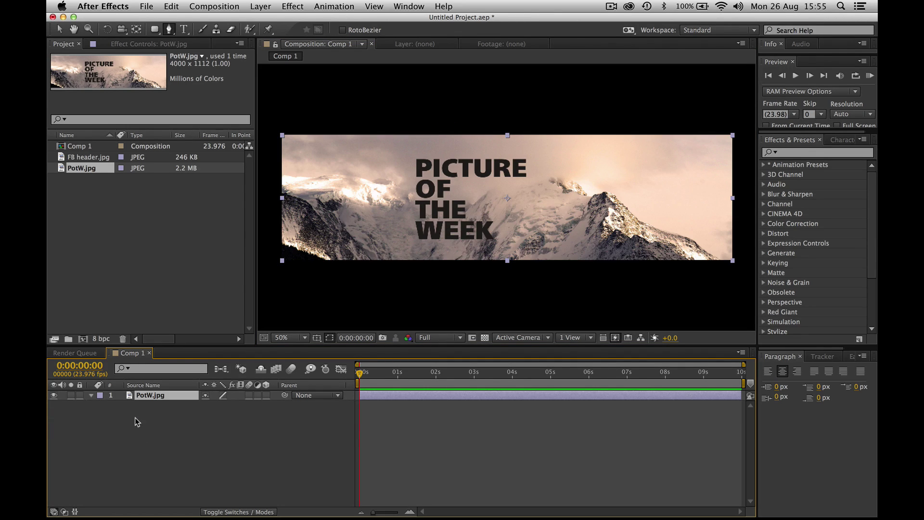
Draw a rounded-rectangle mask framing the PICTURE OF THE WEEK title
{"action": "left_click", "coordinate": [154, 29]}
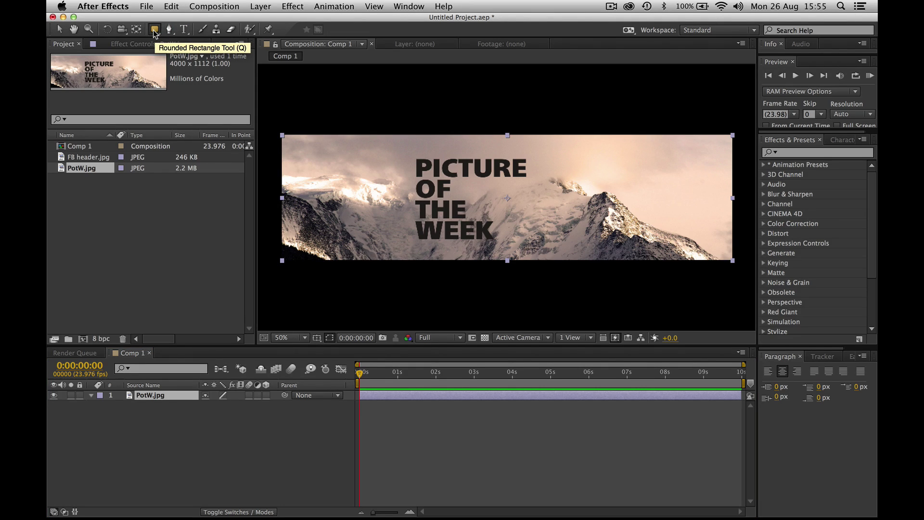
{"action": "left_click", "coordinate": [154, 30]}
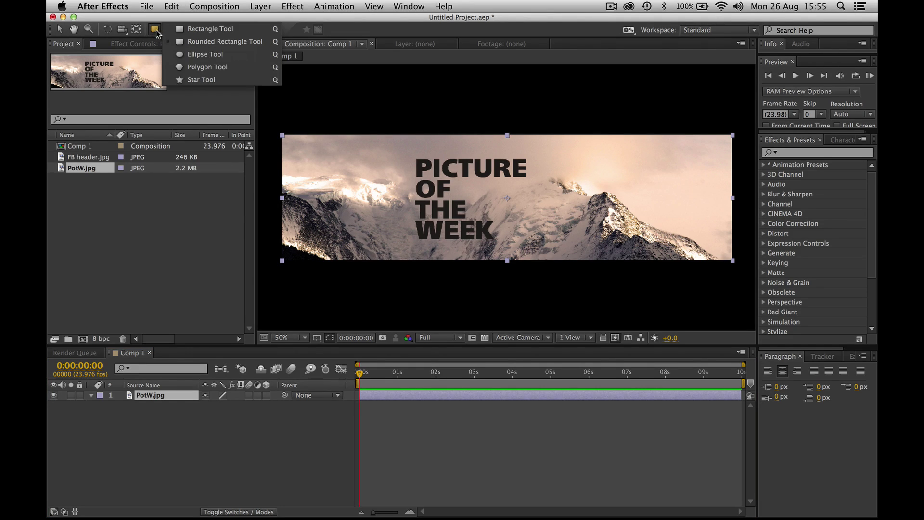
{"action": "left_click", "coordinate": [150, 395]}
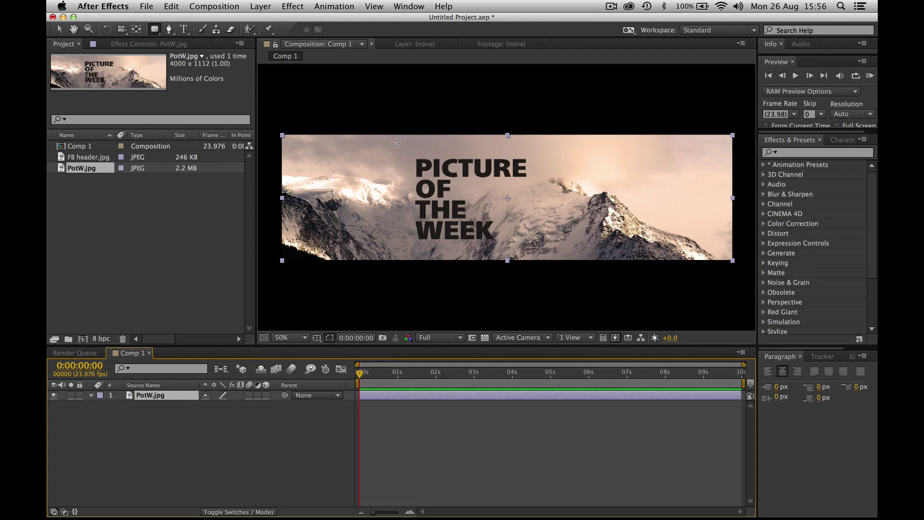
{"action": "left_click_drag", "start_coordinate": [395, 144], "coordinate": [569, 251]}
Inspect the mask corner up close, then expand Mask 1's properties
{"action": "left_click", "coordinate": [245, 461]}
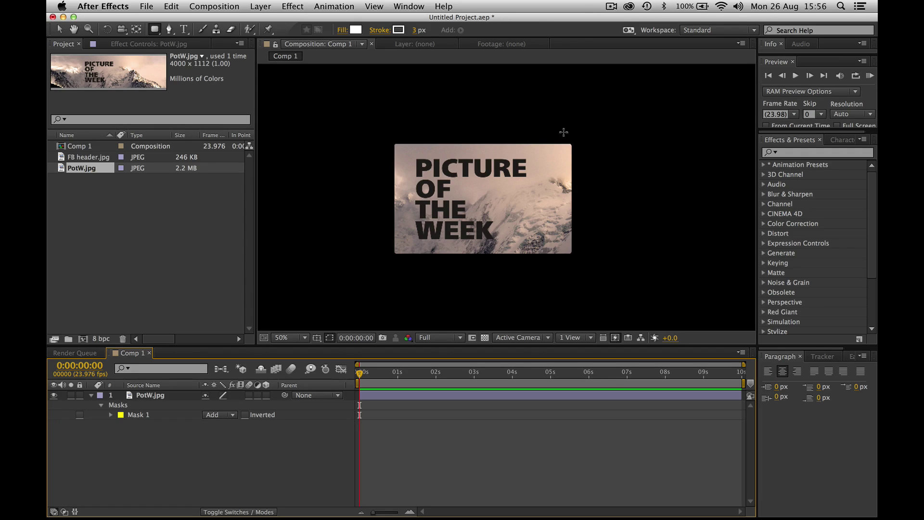
{"action": "key", "text": "period"}
{"action": "key", "text": "period"}
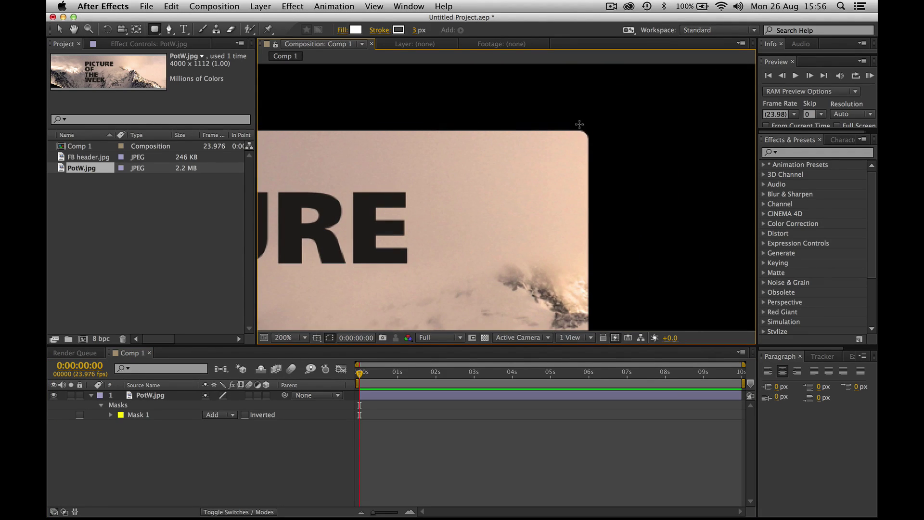
{"action": "key", "text": "comma"}
{"action": "key", "text": "comma"}
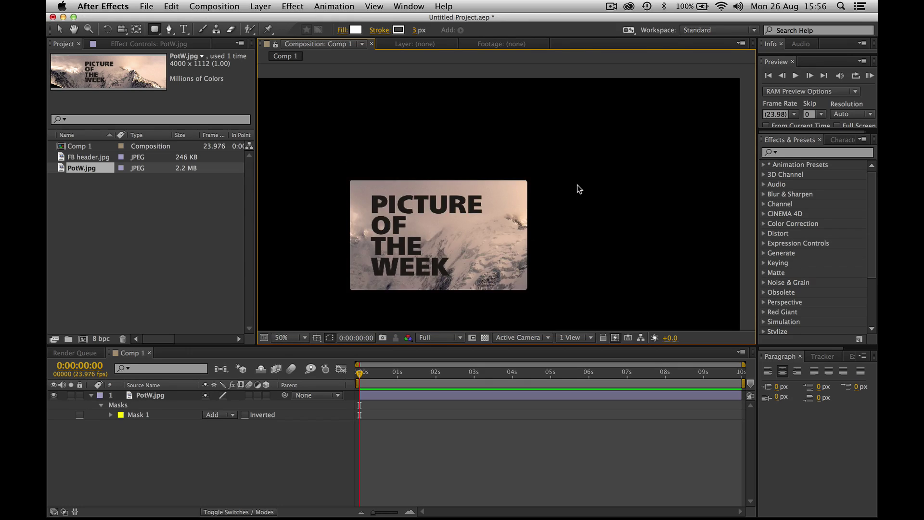
{"action": "left_click_drag", "start_coordinate": [488, 241], "coordinate": [554, 182]}
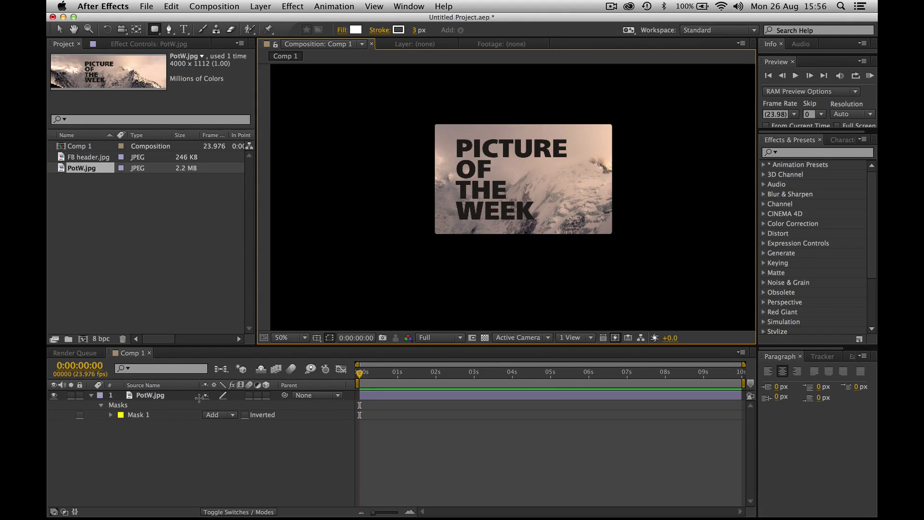
{"action": "left_click", "coordinate": [129, 416]}
{"action": "left_click", "coordinate": [126, 415]}
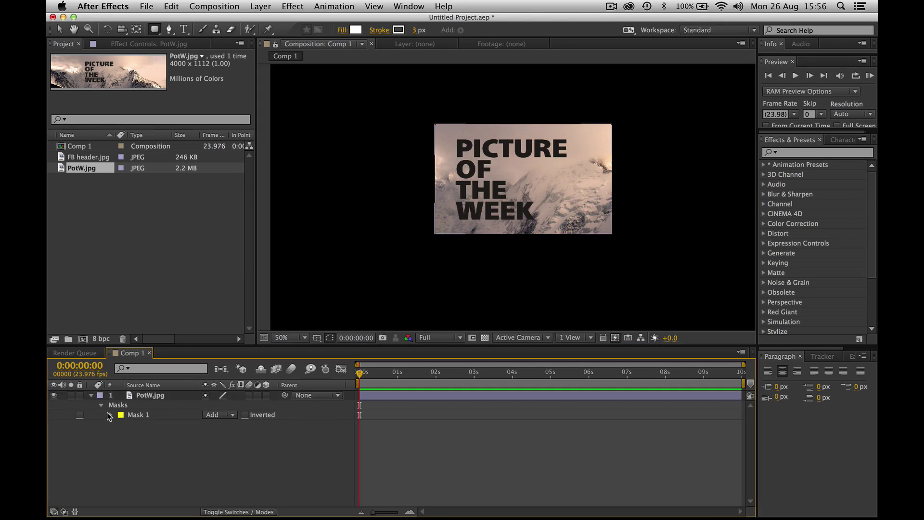
{"action": "left_click", "coordinate": [110, 415]}
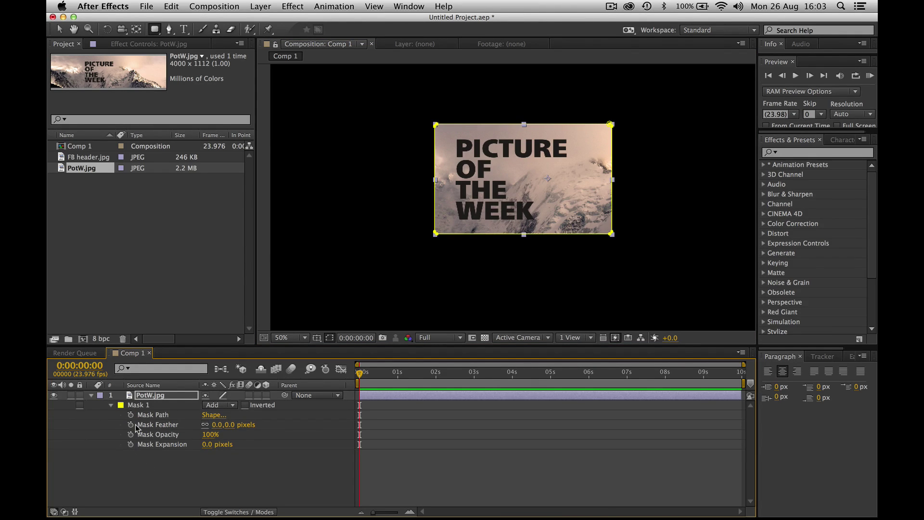
Delete the rounded-rectangle mask so PotW.jpg is uncropped, leaving no layer selected
{"action": "left_click", "coordinate": [138, 408]}
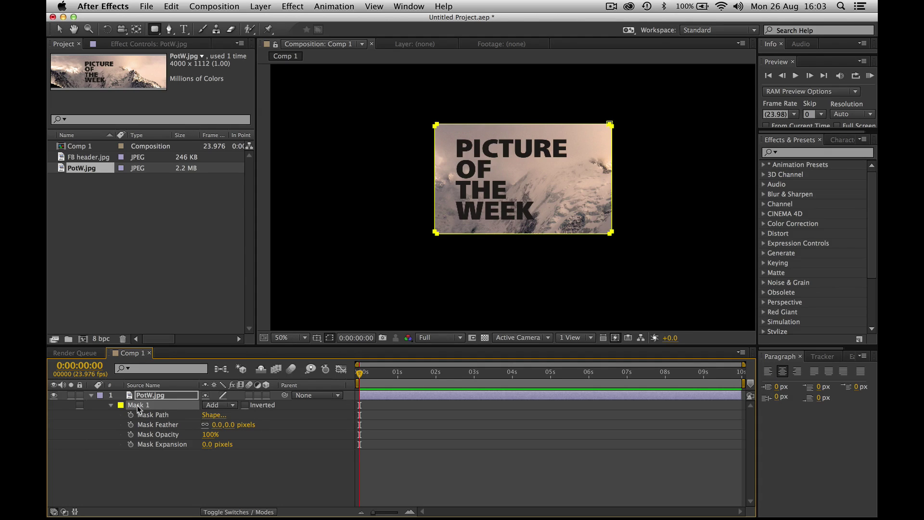
{"action": "key", "text": "Delete"}
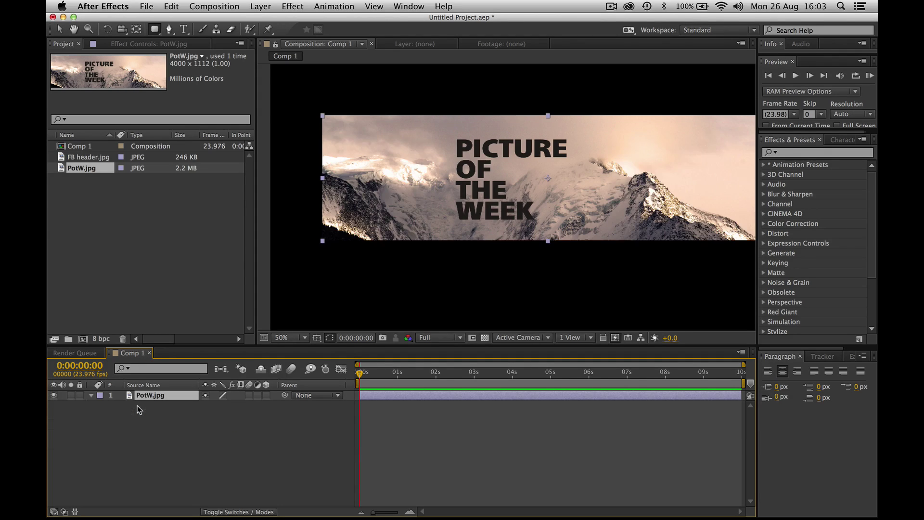
{"action": "left_click", "coordinate": [140, 422]}
{"action": "left_click", "coordinate": [141, 397]}
{"action": "left_click", "coordinate": [166, 431]}
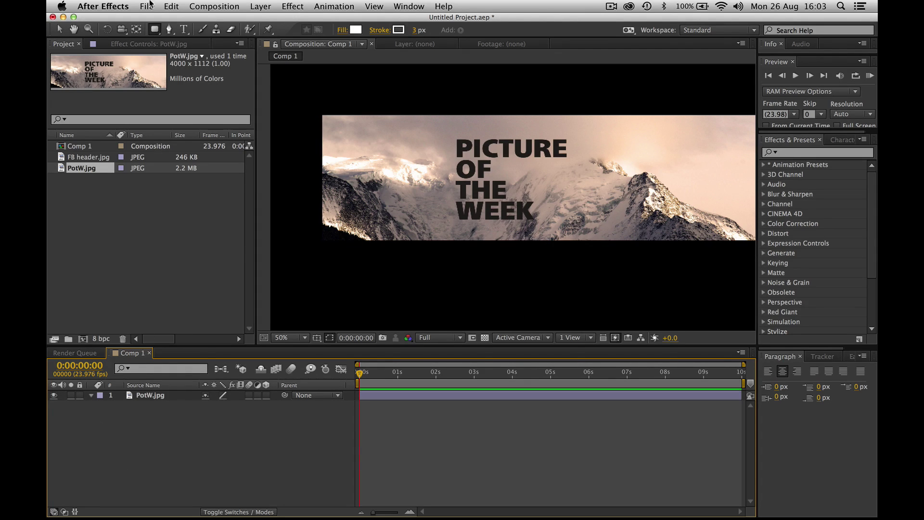
{"action": "left_click", "coordinate": [166, 397]}
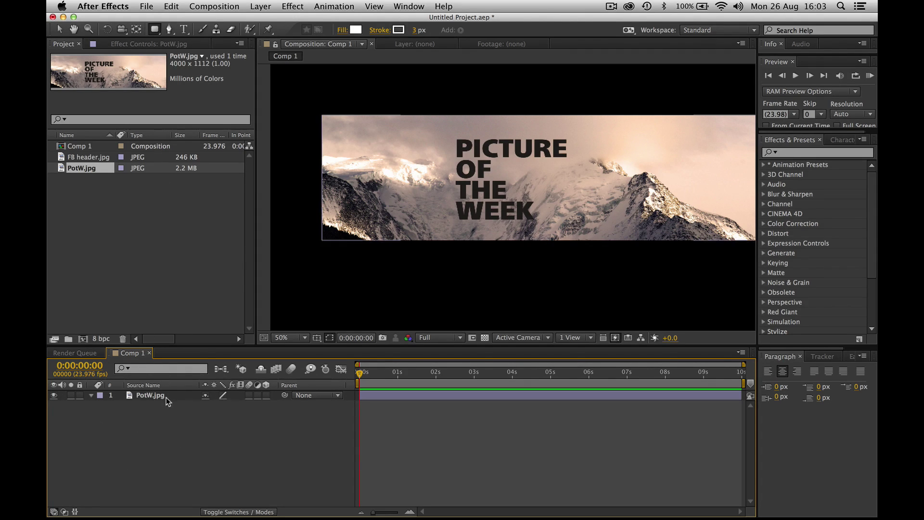
{"action": "left_click", "coordinate": [157, 401]}
{"action": "left_click", "coordinate": [157, 399]}
{"action": "left_click", "coordinate": [151, 445]}
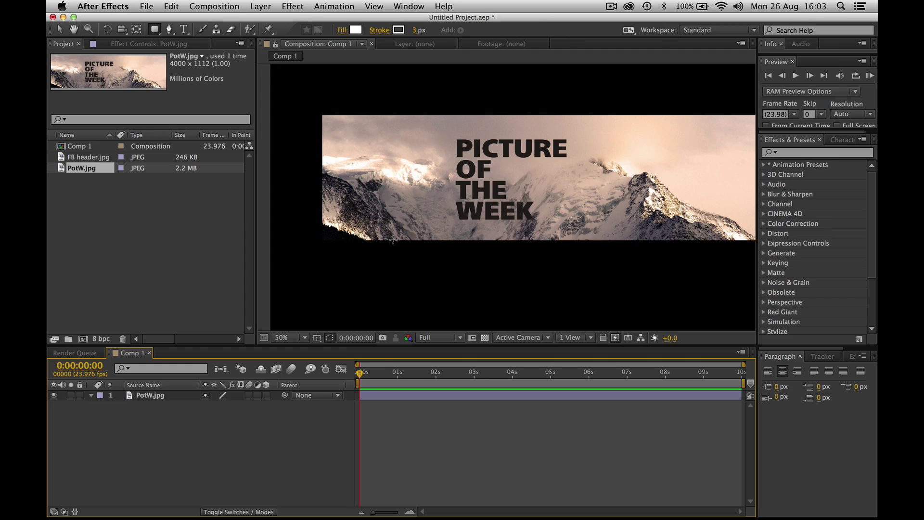
Draw a rectangle shape layer over the centre of the mountain image
{"action": "mouse_move", "coordinate": [421, 128]}
{"action": "left_mouse_down"}
{"action": "mouse_move", "coordinate": [557, 223]}
{"action": "mouse_move", "coordinate": [618, 252]}
{"action": "mouse_move", "coordinate": [620, 231]}
{"action": "mouse_move", "coordinate": [607, 229]}
{"action": "left_mouse_up"}
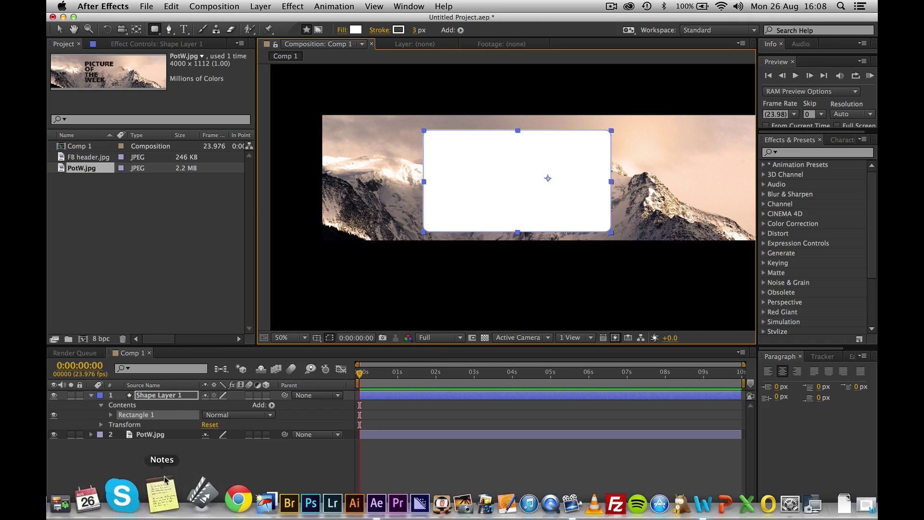
{"action": "left_click", "coordinate": [147, 458]}
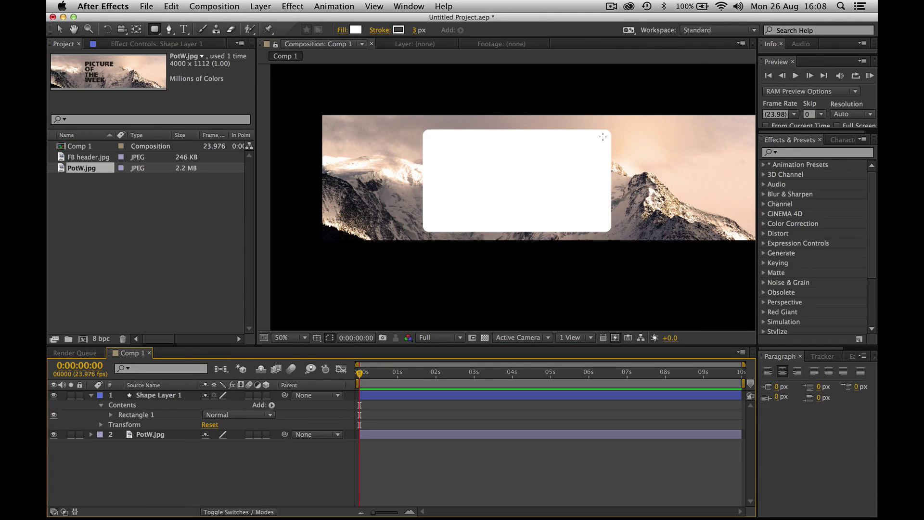
{"action": "left_click", "coordinate": [186, 394]}
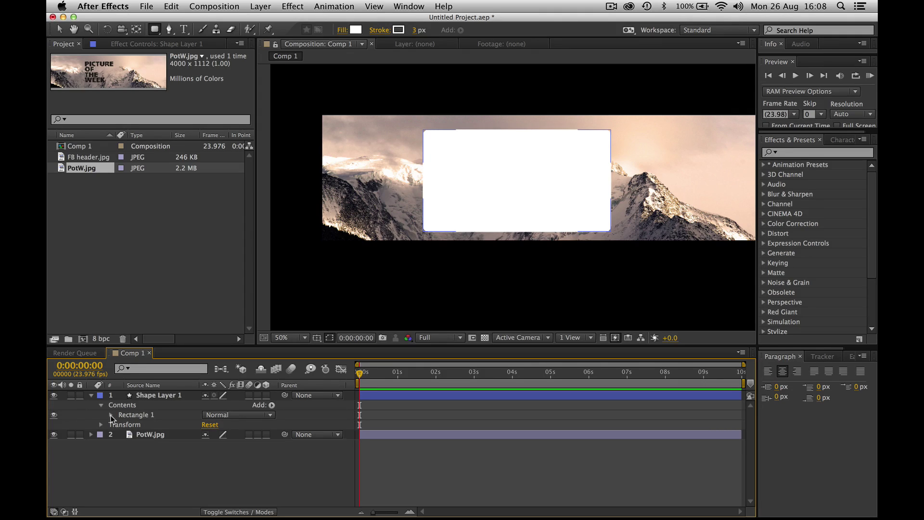
Set Rectangle Path 1's Roundness to 130 and collapse the shape layer
{"action": "left_click", "coordinate": [112, 415]}
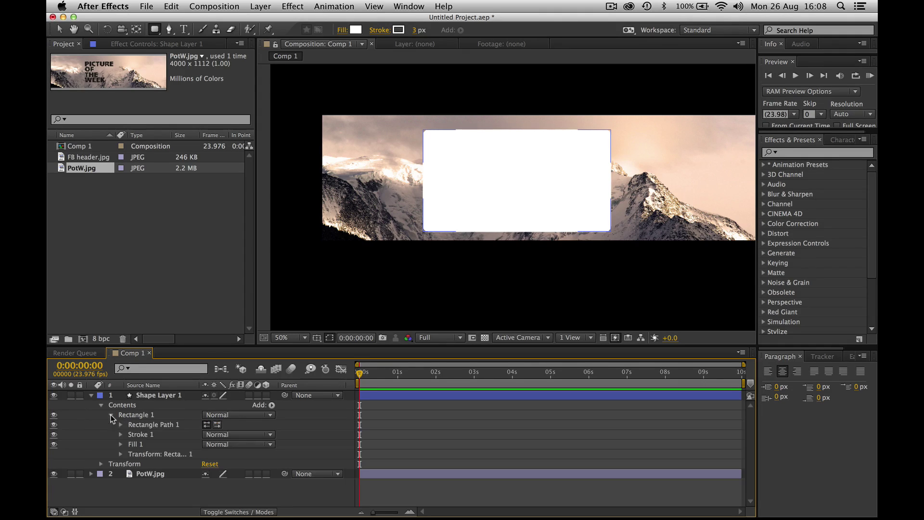
{"action": "left_click", "coordinate": [120, 425]}
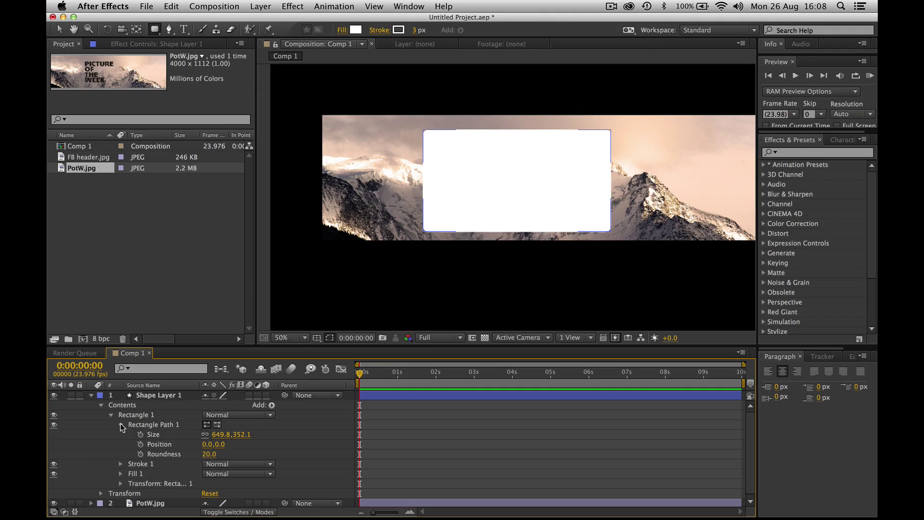
{"action": "left_click", "coordinate": [204, 454]}
{"action": "type", "text": "130"}
{"action": "key", "text": "Return"}
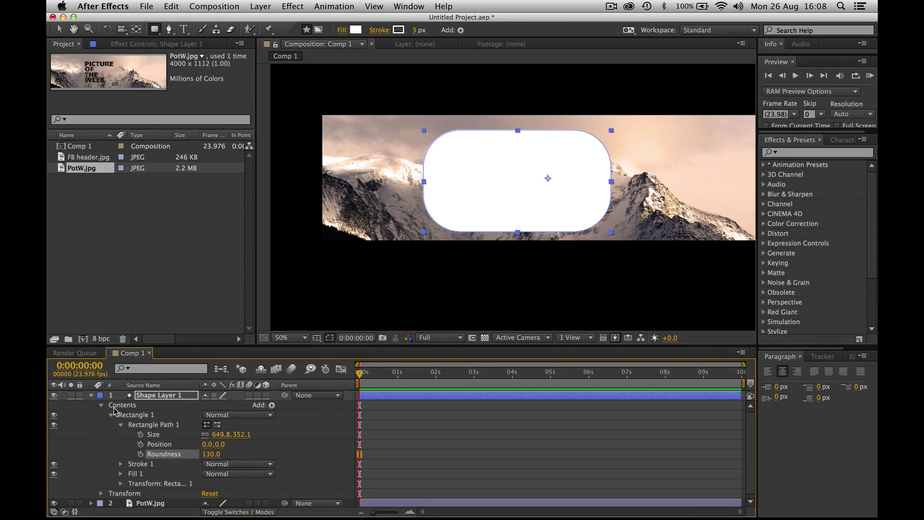
{"action": "left_click", "coordinate": [91, 395]}
{"action": "left_click", "coordinate": [145, 443]}
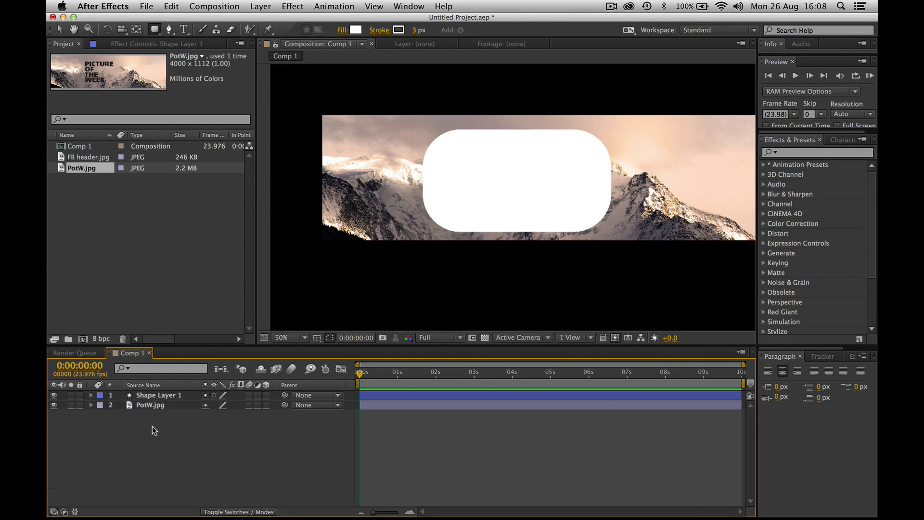
{"action": "left_click", "coordinate": [216, 465]}
{"action": "left_click", "coordinate": [356, 30]}
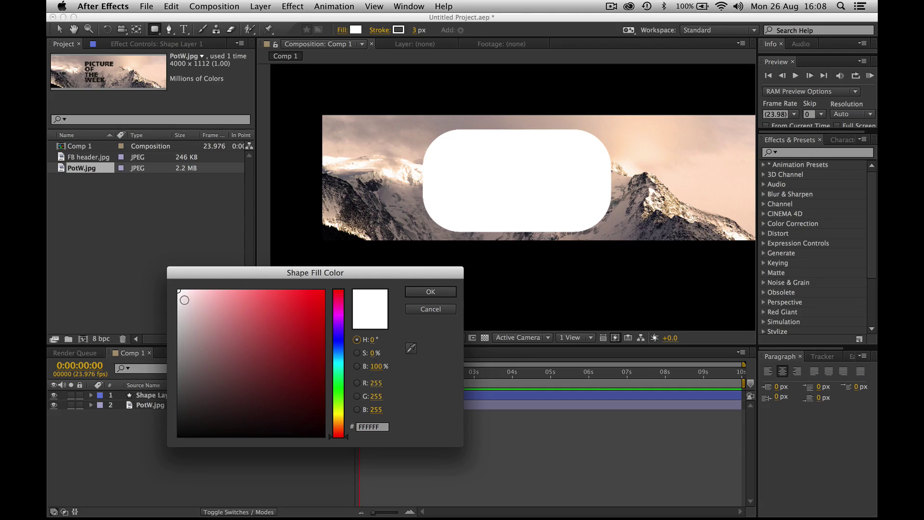
{"action": "left_click", "coordinate": [431, 292]}
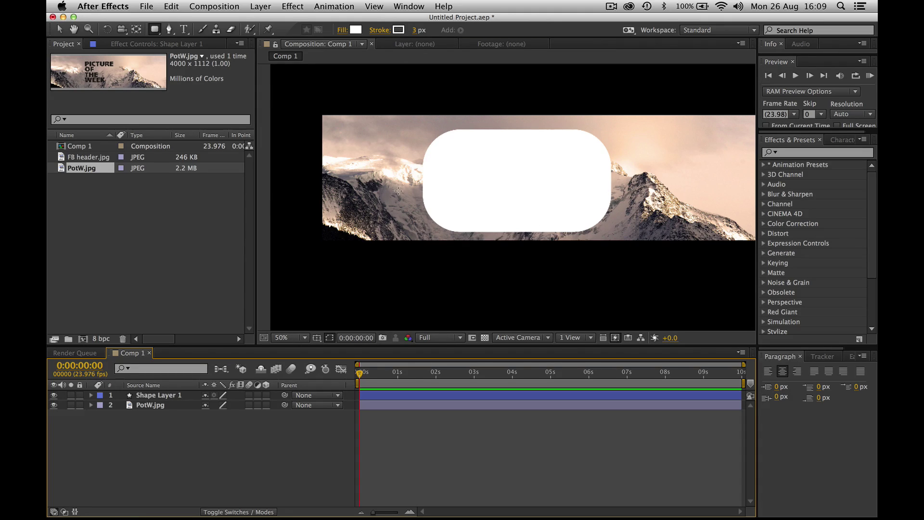
{"action": "left_click", "coordinate": [144, 393]}
{"action": "left_click", "coordinate": [147, 391]}
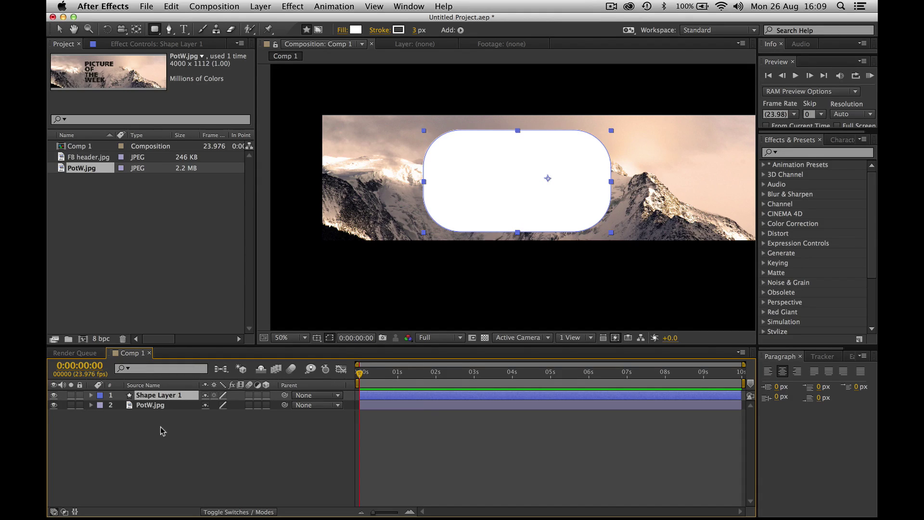
Set PotW.jpg's track matte to Alpha Matte "Shape Layer 1"
{"action": "left_click", "coordinate": [64, 512]}
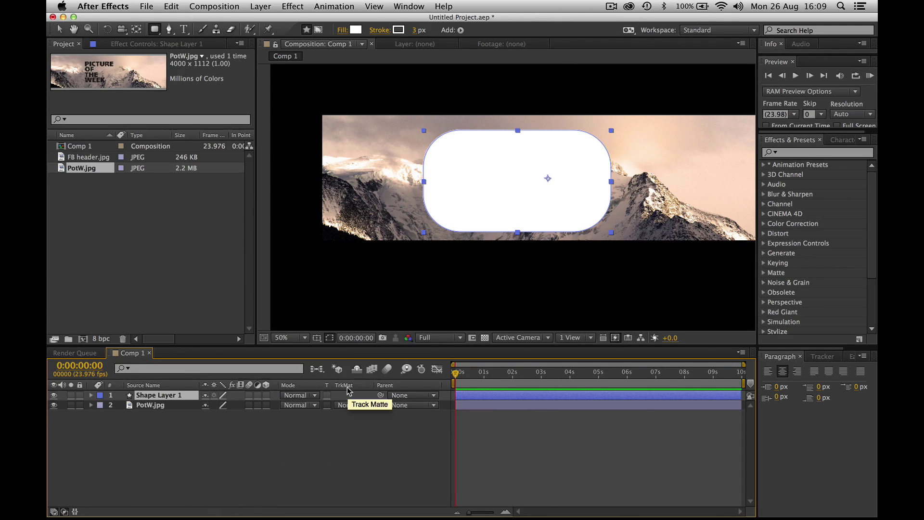
{"action": "left_click", "coordinate": [353, 408]}
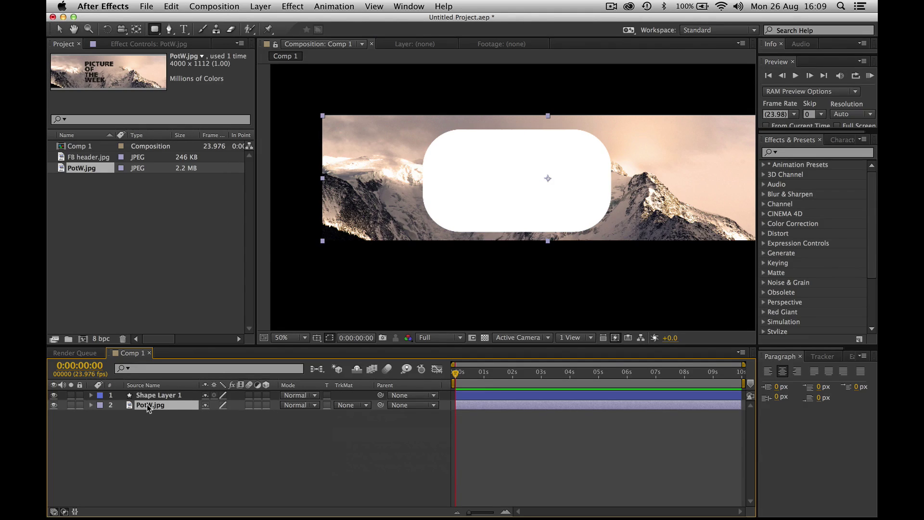
{"action": "left_click", "coordinate": [361, 407]}
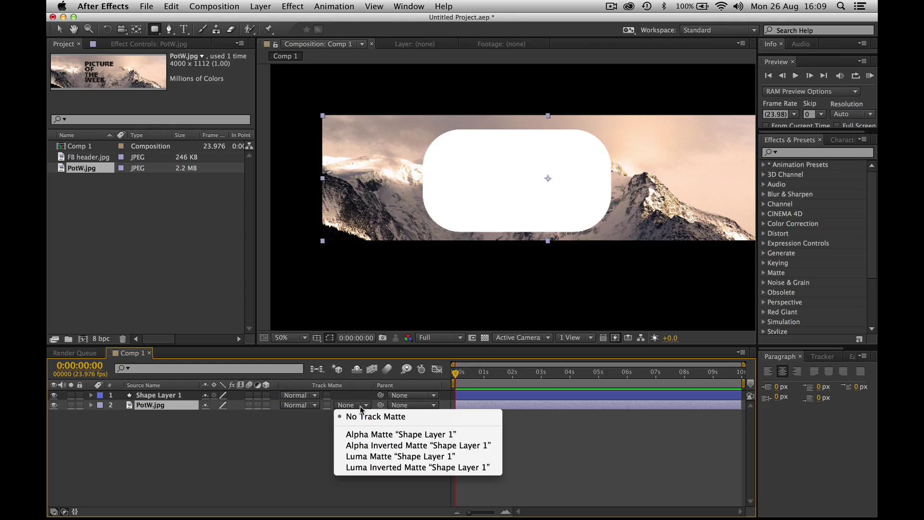
{"action": "left_click", "coordinate": [424, 430]}
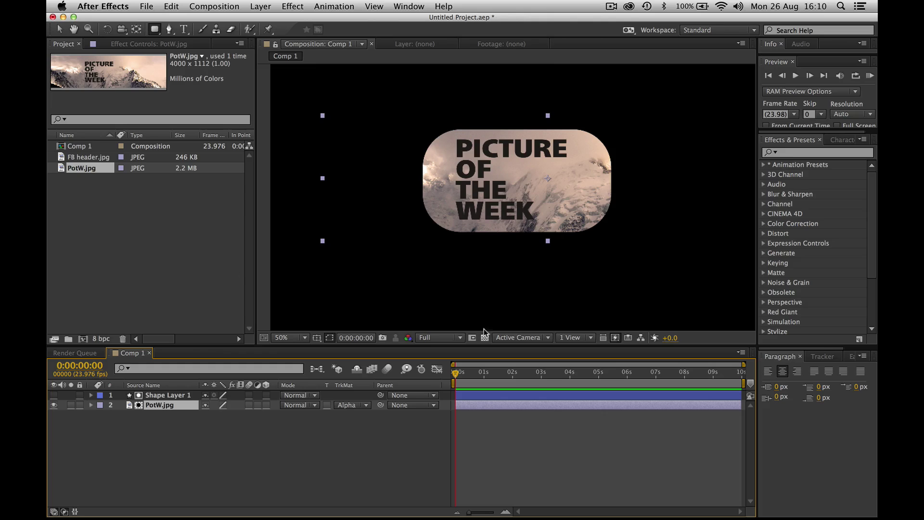
Change PotW.jpg's Position from 960, 540 to 977, 547
{"action": "left_click", "coordinate": [141, 426]}
{"action": "left_click", "coordinate": [163, 394]}
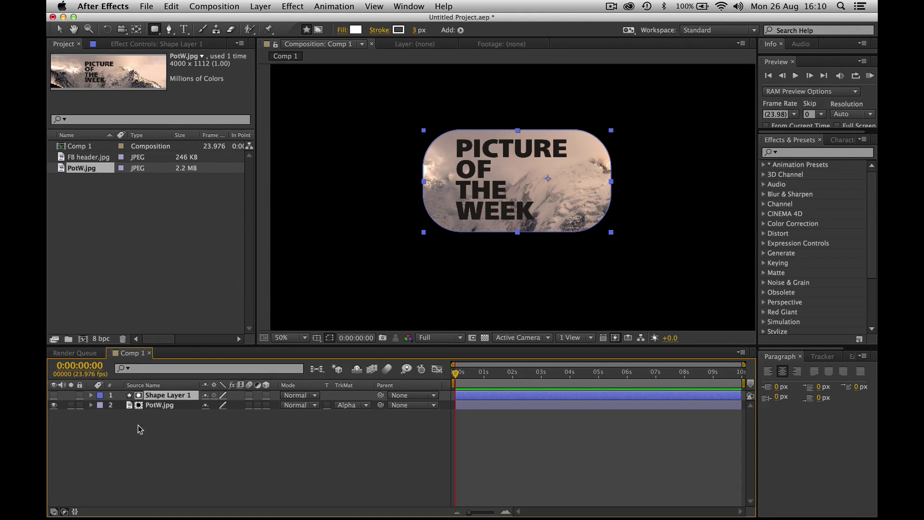
{"action": "left_click", "coordinate": [153, 405]}
{"action": "key", "text": "p"}
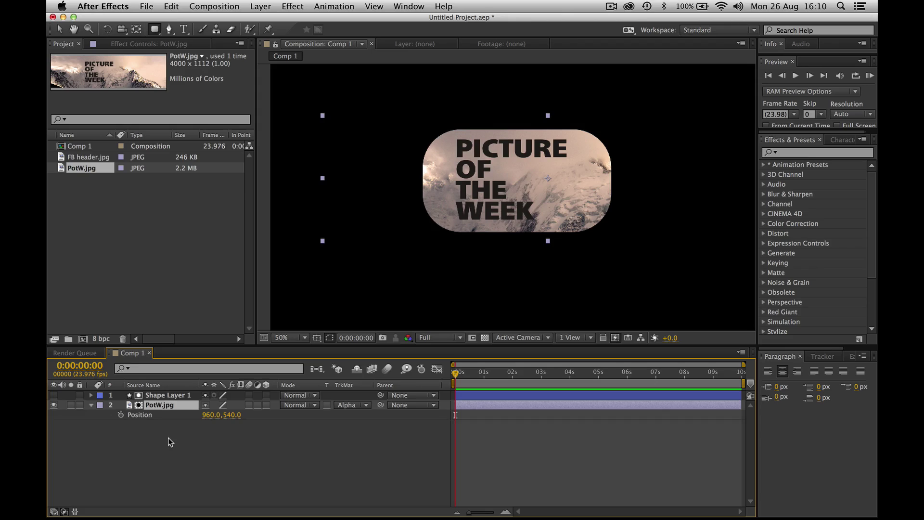
{"action": "left_click_drag", "start_coordinate": [202, 414], "coordinate": [233, 411]}
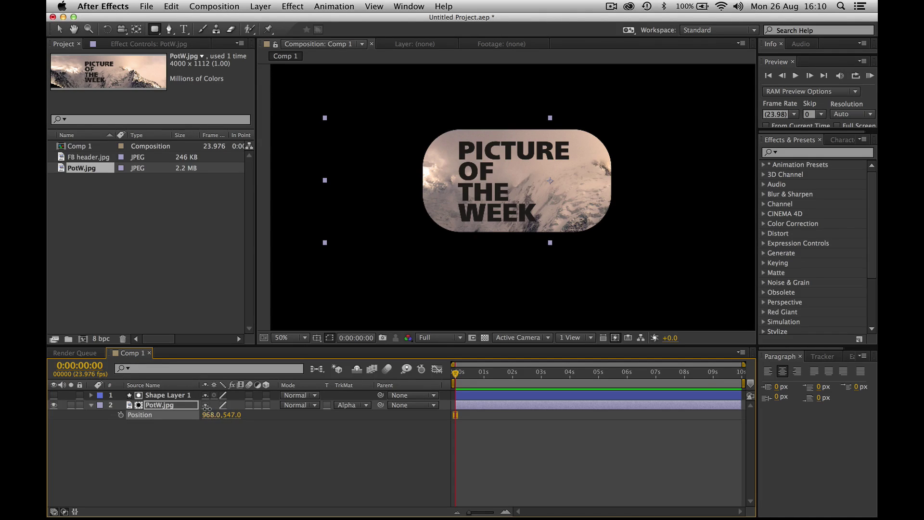
{"action": "left_click_drag", "start_coordinate": [208, 410], "coordinate": [212, 408]}
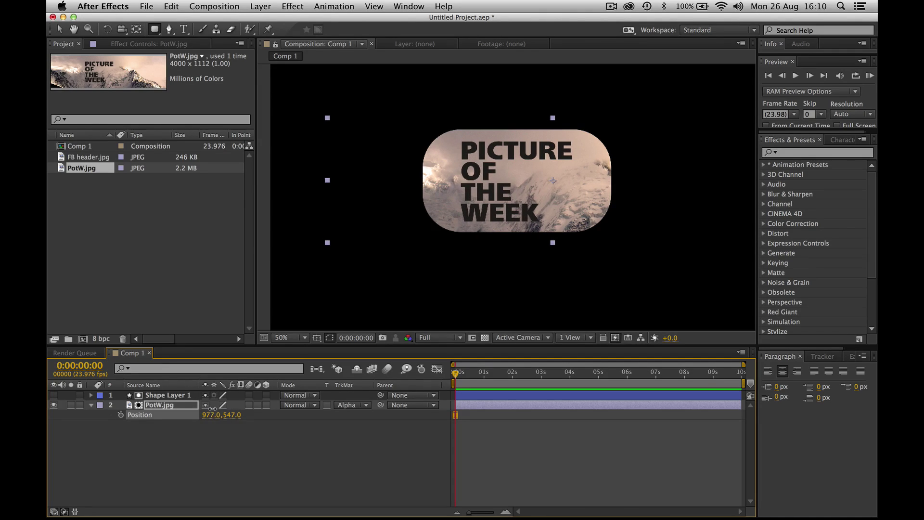
{"action": "left_click", "coordinate": [205, 476]}
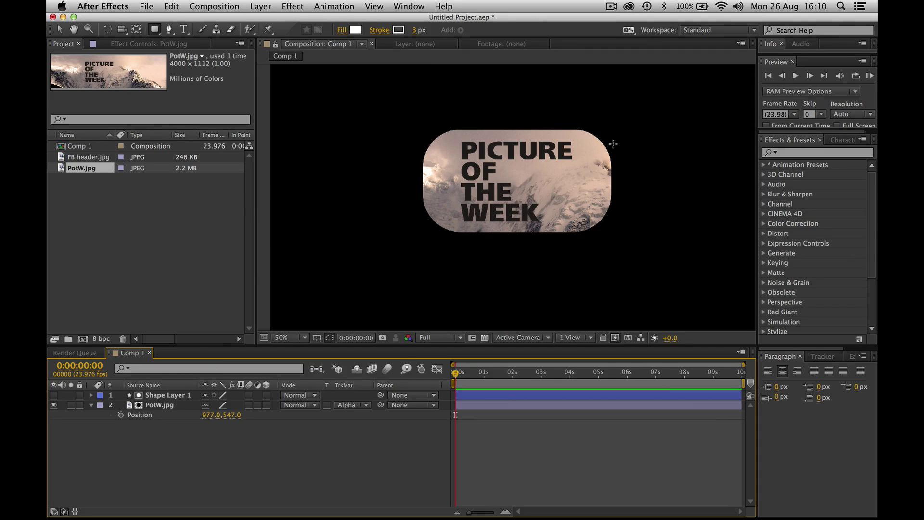
Duplicate Shape Layer 1 and give the copy a 4 px stroke
{"action": "left_click", "coordinate": [168, 395]}
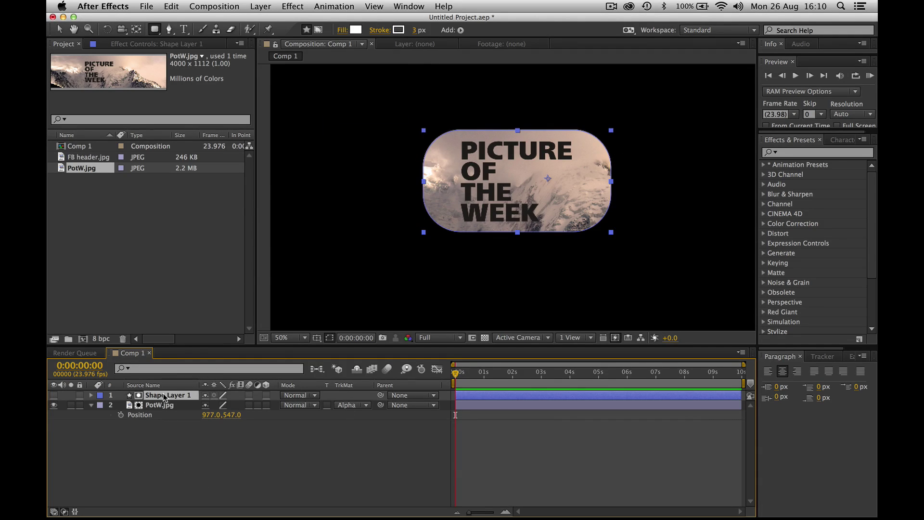
{"action": "key", "text": "super+d"}
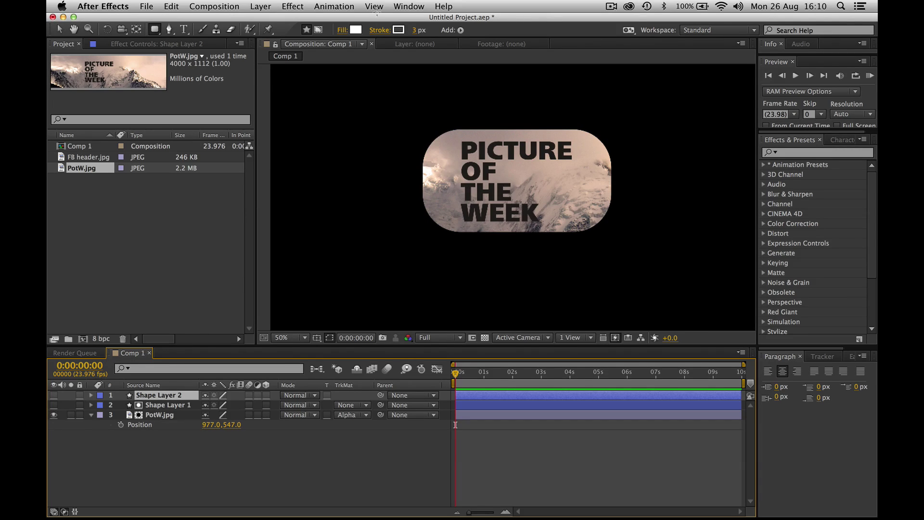
{"action": "left_click", "coordinate": [416, 30]}
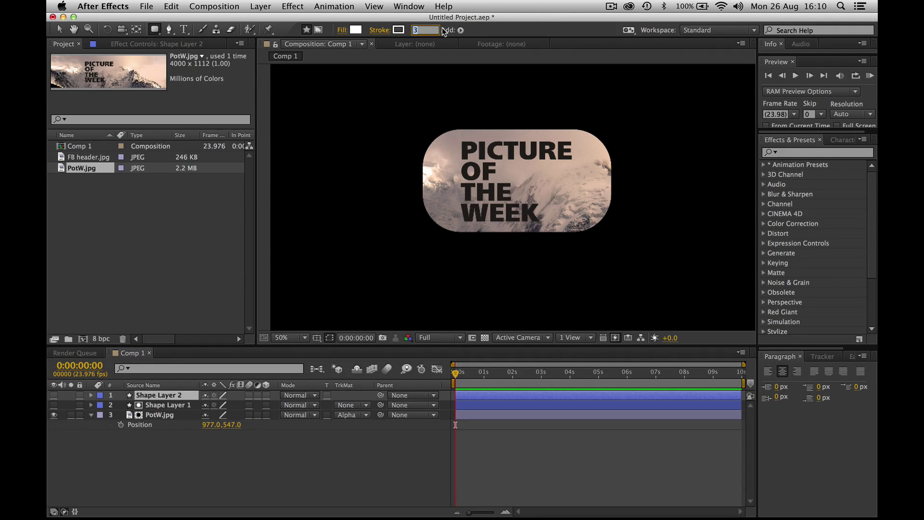
{"action": "type", "text": "4"}
{"action": "key", "text": "Return"}
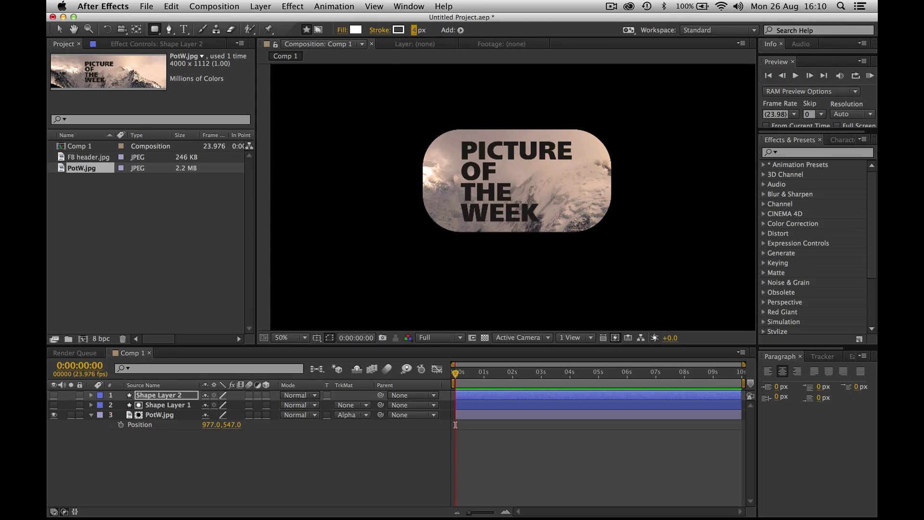
Set Shape Layer 2's fill to None
{"action": "left_click", "coordinate": [151, 397]}
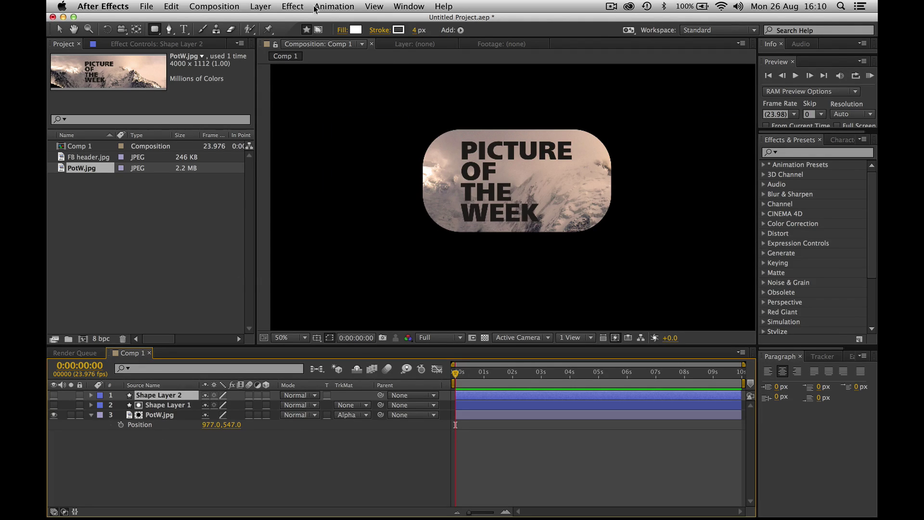
{"action": "left_click", "coordinate": [356, 30]}
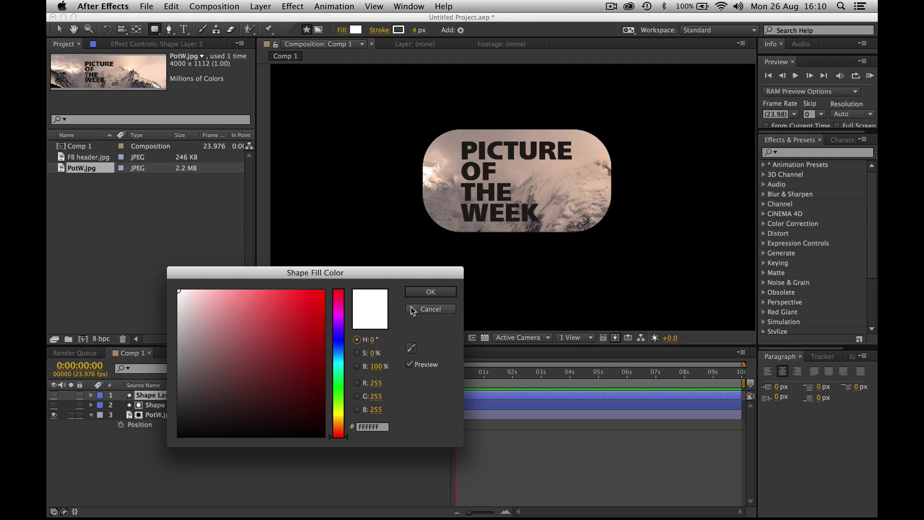
{"action": "left_click", "coordinate": [413, 311]}
{"action": "left_click", "coordinate": [342, 30]}
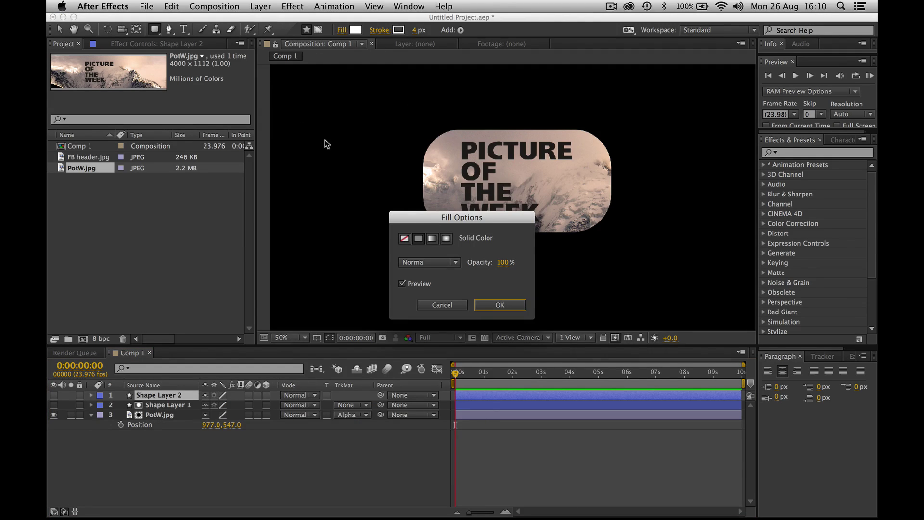
{"action": "left_click", "coordinate": [403, 237]}
{"action": "left_click", "coordinate": [500, 304]}
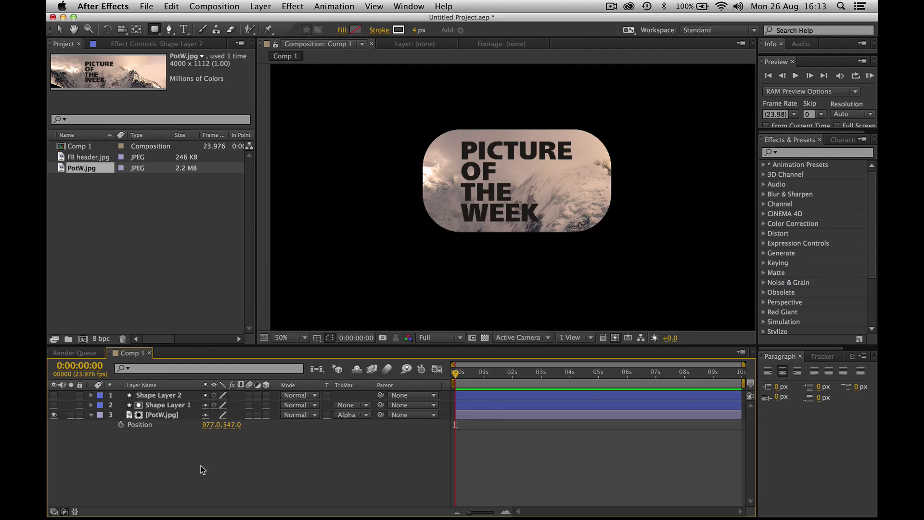
Rename Shape Layer 2 to Outline
{"action": "left_click", "coordinate": [152, 395]}
{"action": "type", "text": "Outline"}
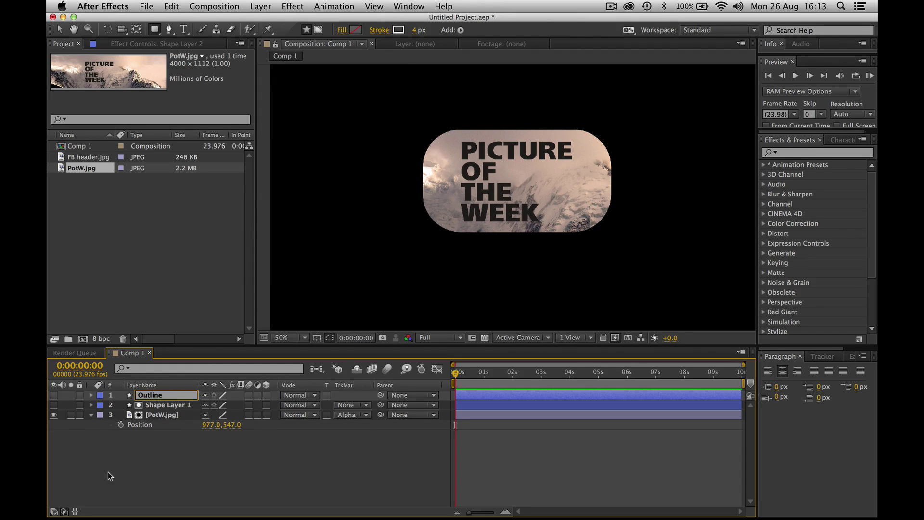
{"action": "left_click", "coordinate": [110, 476]}
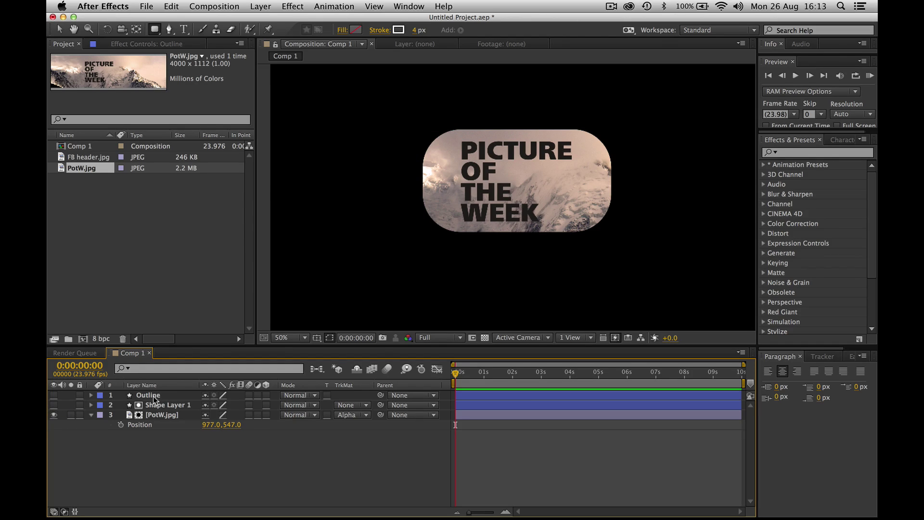
Make the Outline layer visible and zoom the viewer out to the full frame
{"action": "left_click", "coordinate": [155, 395]}
{"action": "left_click", "coordinate": [54, 395]}
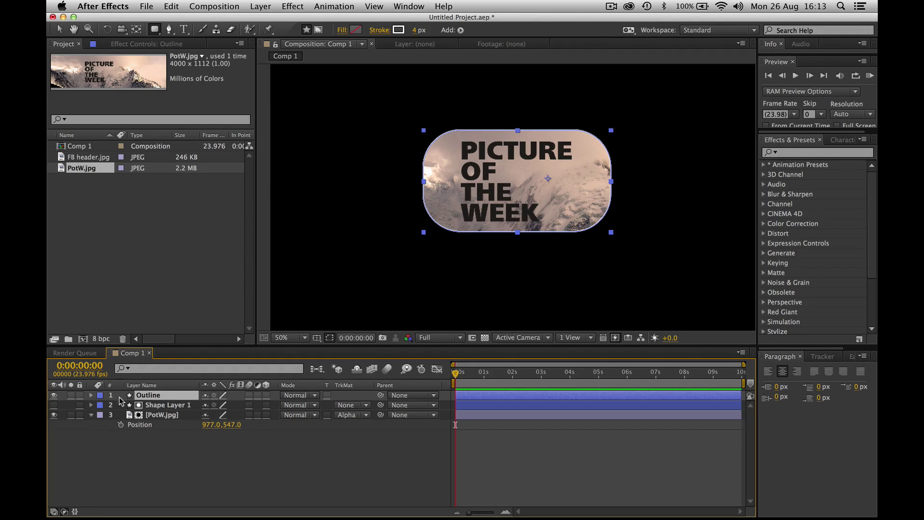
{"action": "left_click", "coordinate": [196, 479]}
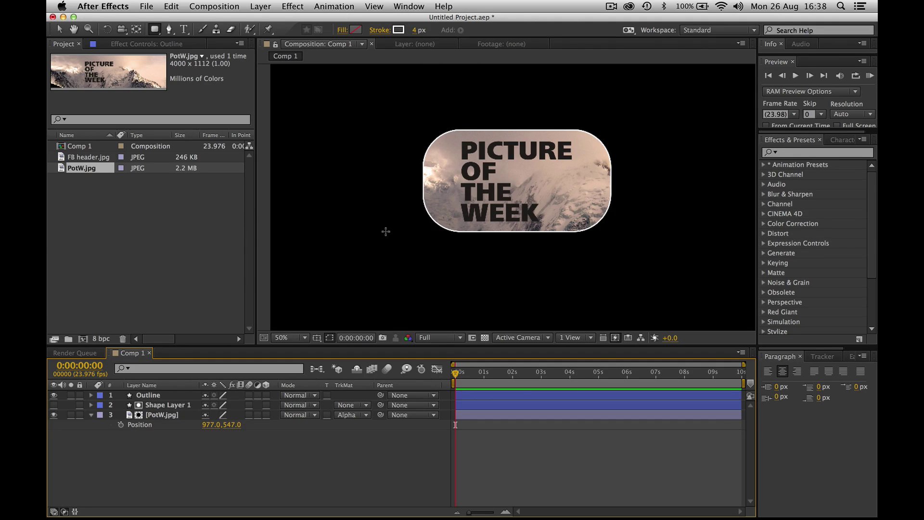
{"action": "key", "text": "comma"}
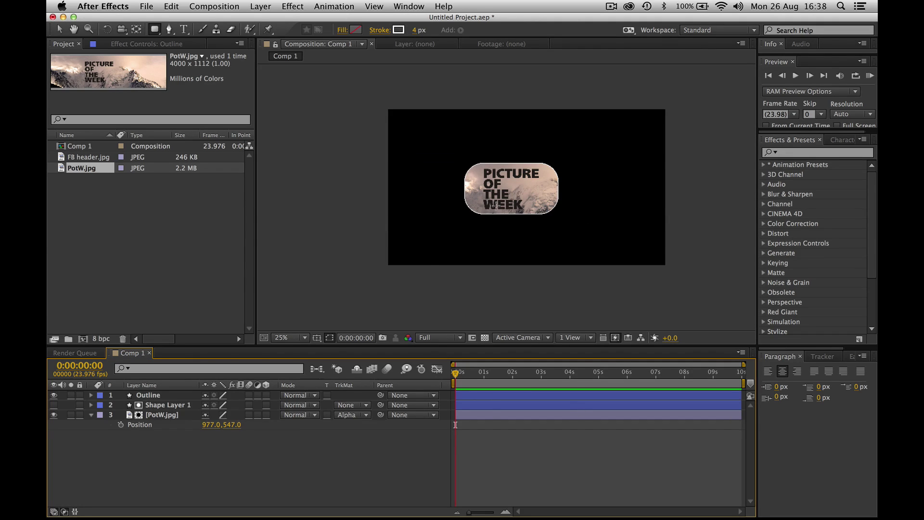
Parent PotW.jpg to Shape Layer 1 and Shape Layer 1 to Outline
{"action": "left_click", "coordinate": [159, 414]}
{"action": "left_click", "coordinate": [158, 413]}
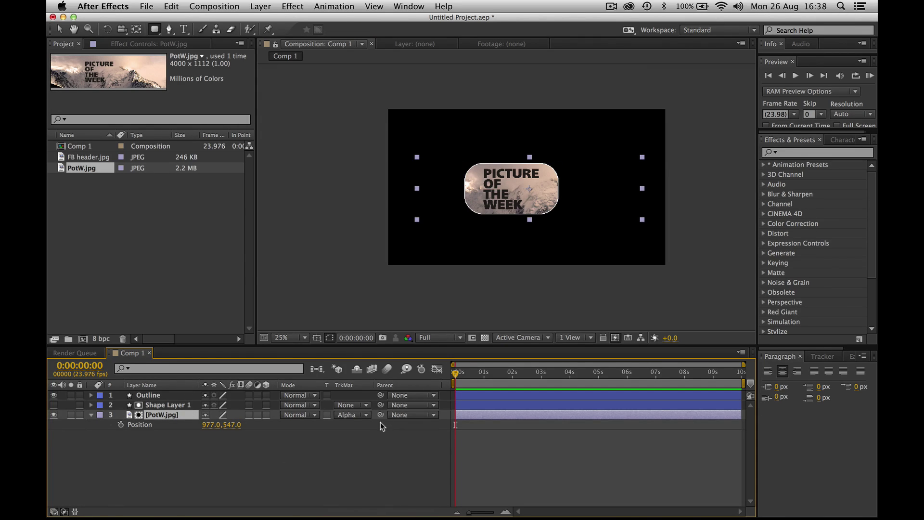
{"action": "left_click_drag", "start_coordinate": [380, 415], "coordinate": [154, 403]}
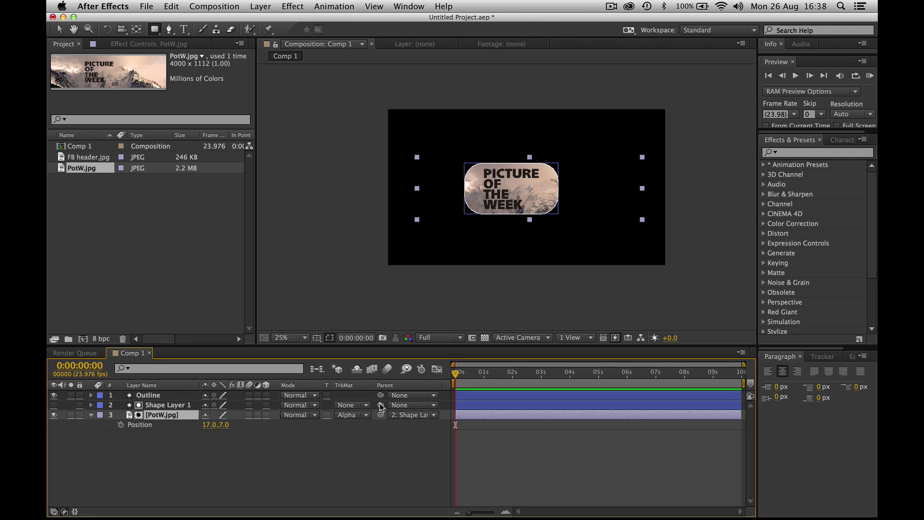
{"action": "left_click_drag", "start_coordinate": [380, 404], "coordinate": [151, 396]}
{"action": "left_click", "coordinate": [147, 397]}
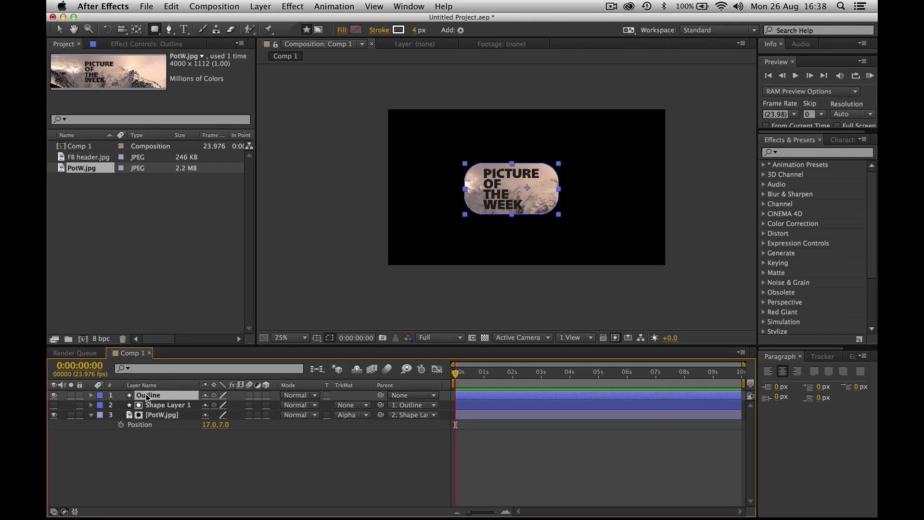
Move the Outline layer to Position 1570, 517
{"action": "key", "text": "p"}
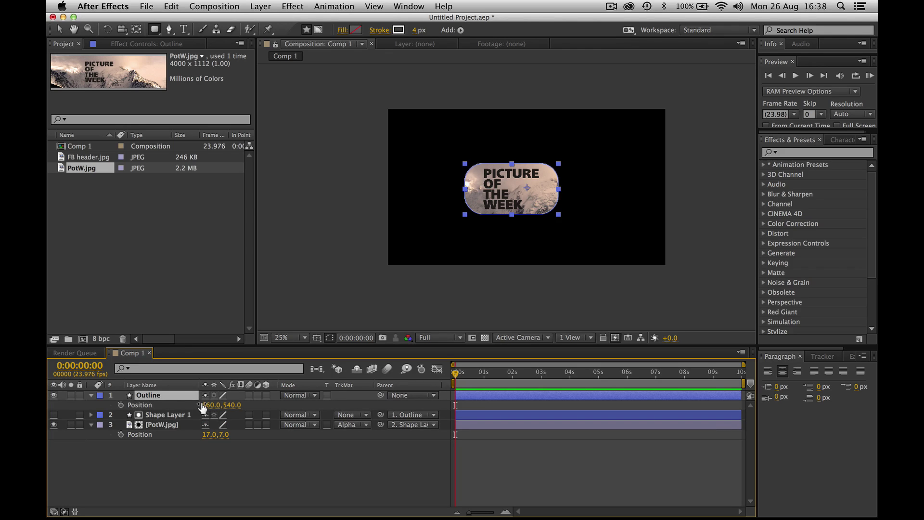
{"action": "left_click_drag", "start_coordinate": [212, 404], "coordinate": [304, 391]}
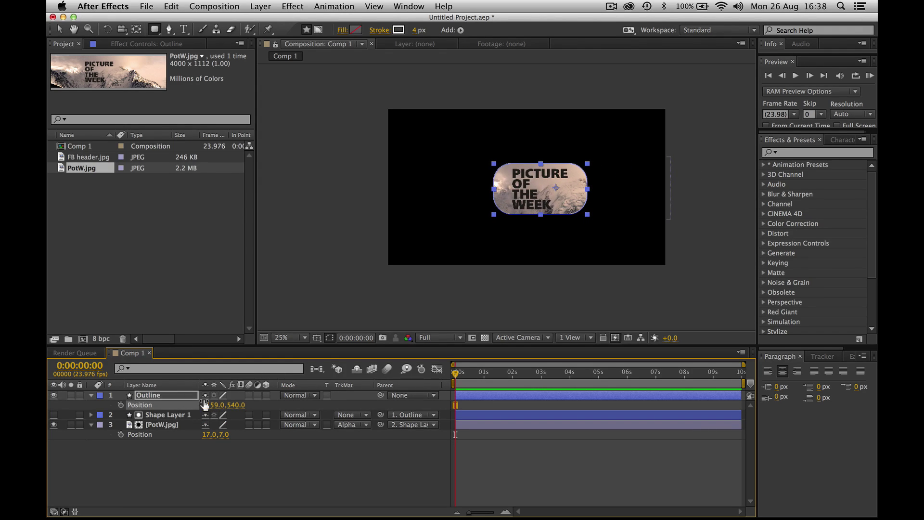
{"action": "left_click_drag", "start_coordinate": [209, 399], "coordinate": [440, 404]}
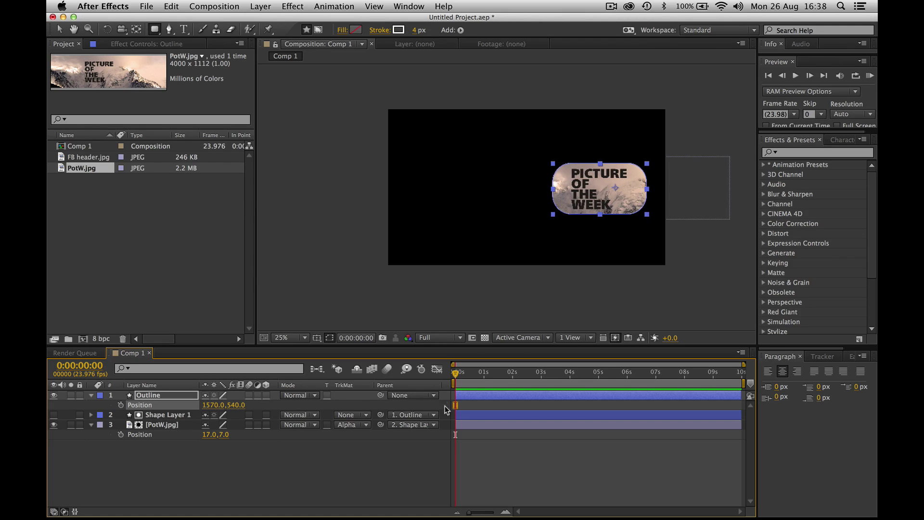
{"action": "left_click_drag", "start_coordinate": [236, 404], "coordinate": [221, 401]}
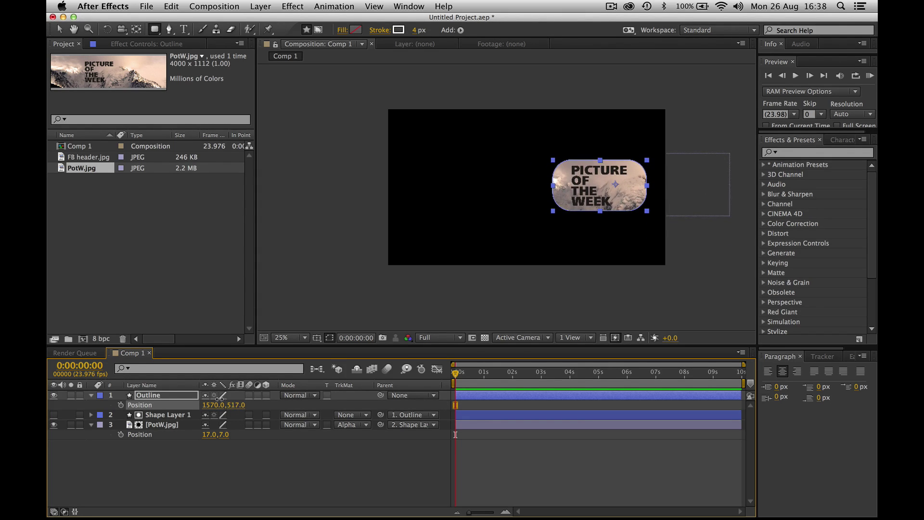
Mark Shape Layer 1 and PotW.jpg as shy and enable Hide Shy Layers
{"action": "left_click", "coordinate": [209, 475]}
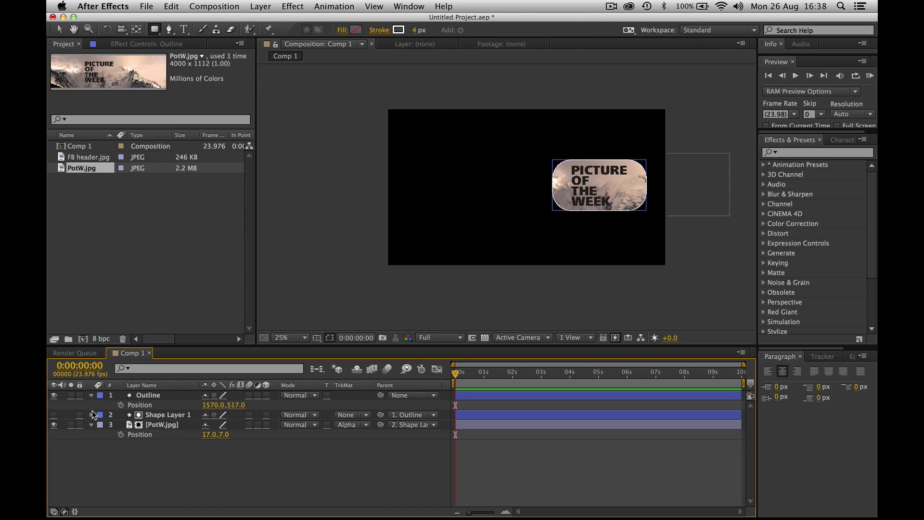
{"action": "left_click", "coordinate": [206, 422]}
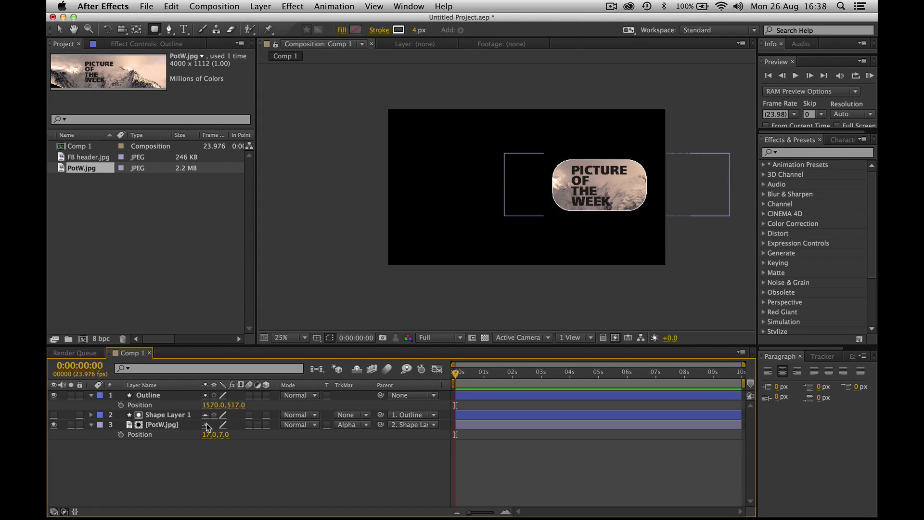
{"action": "left_click", "coordinate": [356, 369]}
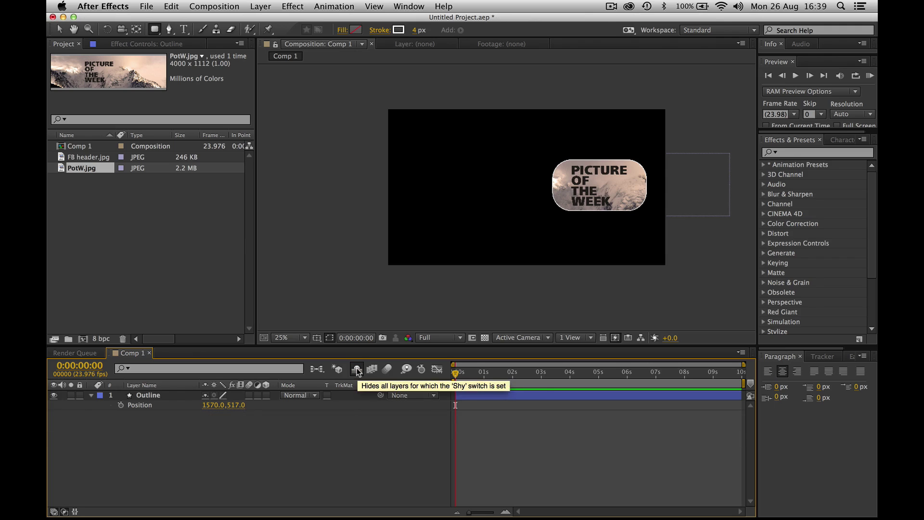
{"action": "left_click", "coordinate": [91, 394]}
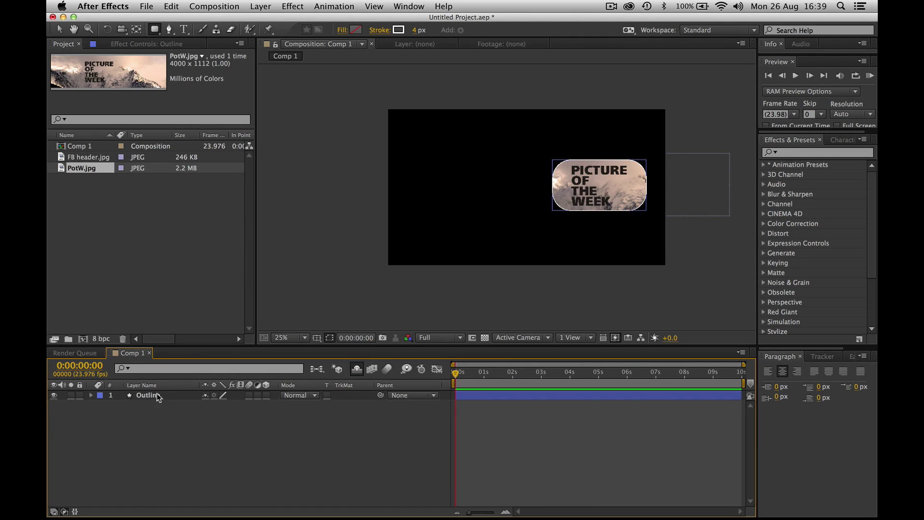
Add FB header.jpg from the Project panel to Comp 1 as a new layer
{"action": "left_click", "coordinate": [160, 408]}
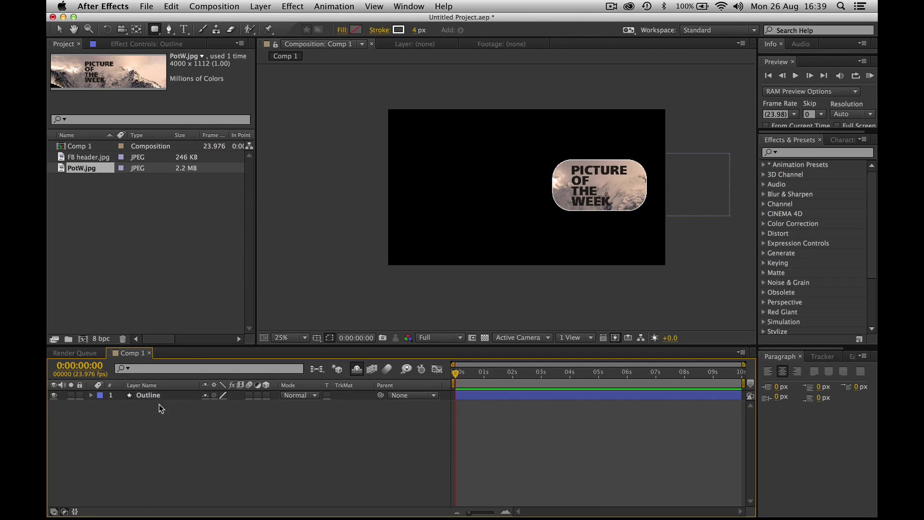
{"action": "left_click", "coordinate": [77, 158]}
{"action": "left_click_drag", "start_coordinate": [72, 159], "coordinate": [137, 447]}
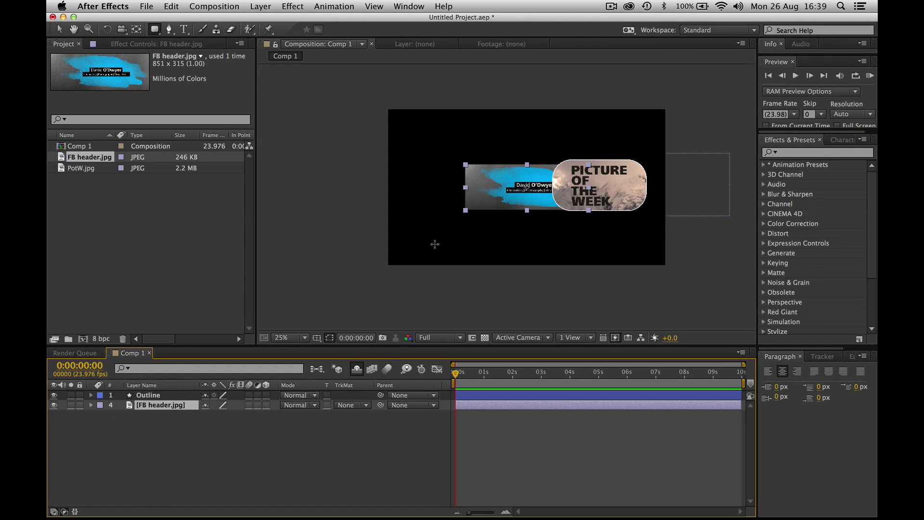
Move FB header.jpg toward the left of the frame and scale it to 129%
{"action": "key", "text": "v"}
{"action": "left_click_drag", "start_coordinate": [492, 188], "coordinate": [442, 185]}
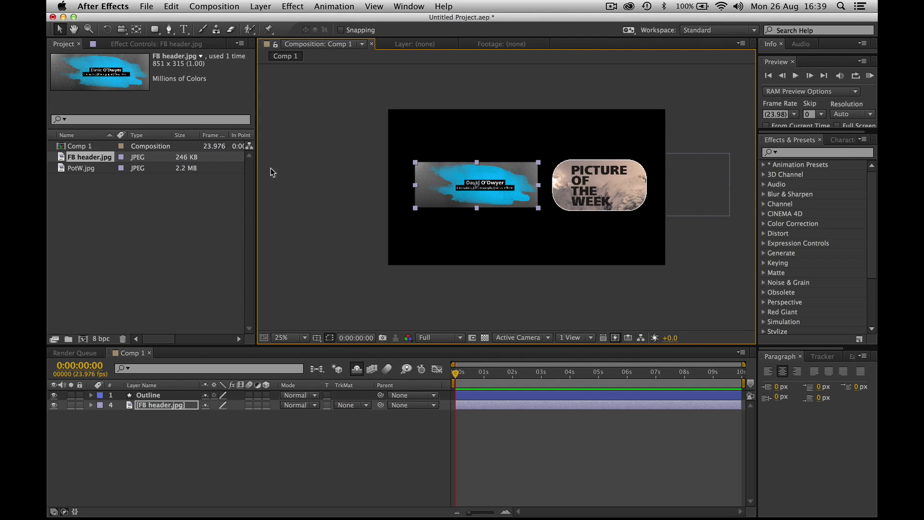
{"action": "key", "text": "s"}
{"action": "left_click_drag", "start_coordinate": [216, 416], "coordinate": [231, 414]}
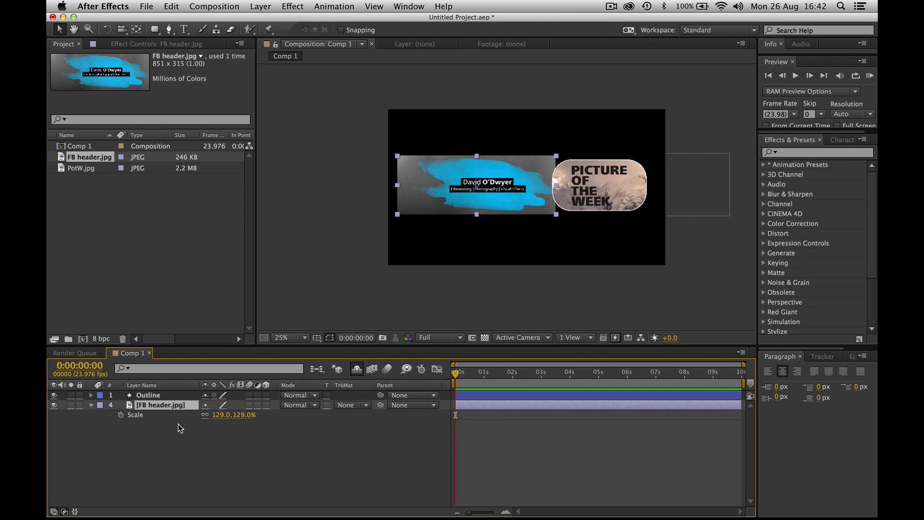
Turn off Hide Shy Layers and select the Outline and Shape Layer 1 layers
{"action": "left_click", "coordinate": [356, 368]}
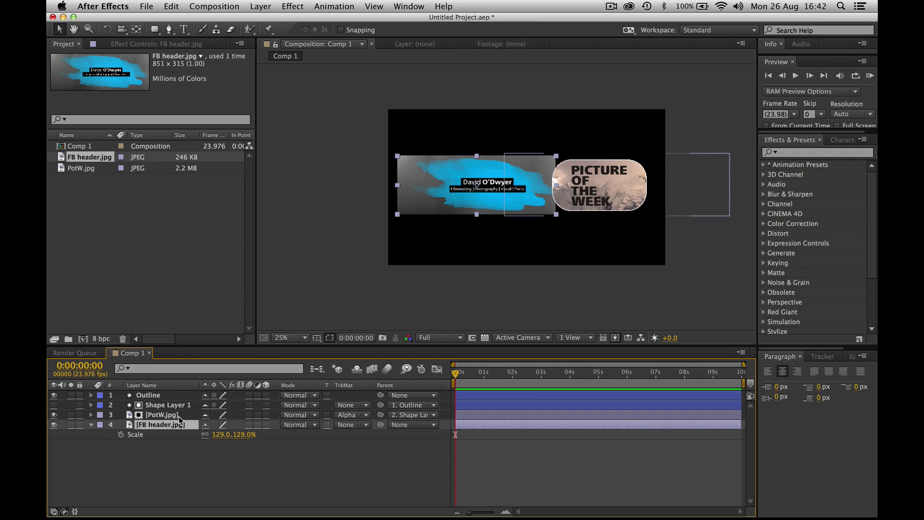
{"action": "left_click", "coordinate": [158, 396]}
{"action": "left_click", "coordinate": [165, 405], "text": "shift"}
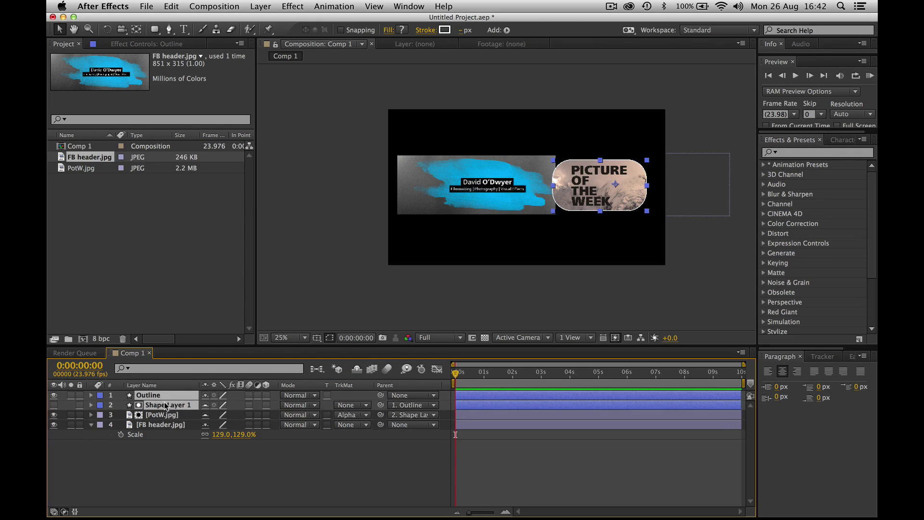
Duplicate the Outline and Shape Layer 1 pair, placing the copies just above FB header.jpg
{"action": "key", "text": "super+d"}
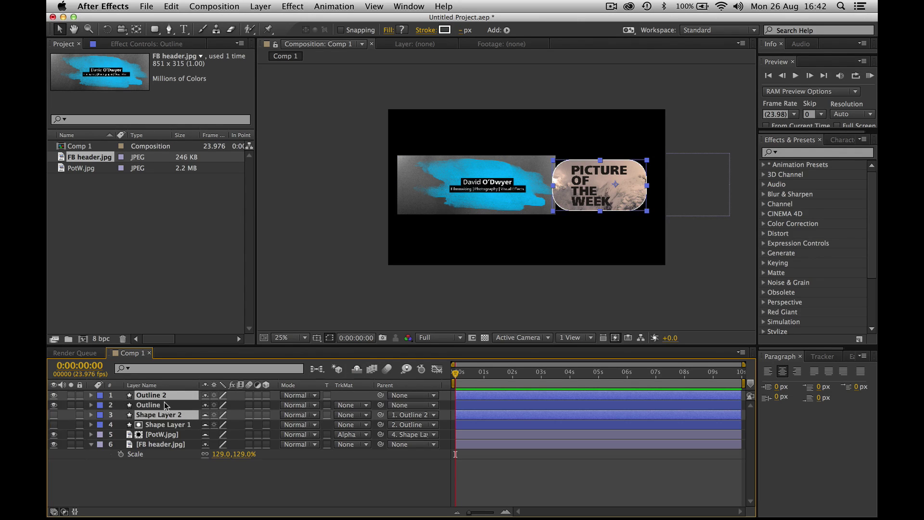
{"action": "left_click_drag", "start_coordinate": [151, 417], "coordinate": [155, 440]}
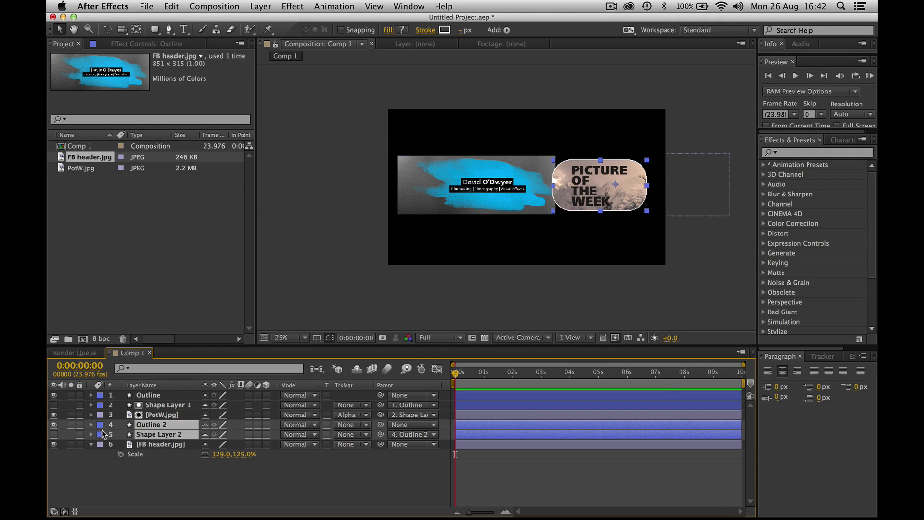
{"action": "left_click", "coordinate": [149, 445], "text": "shift"}
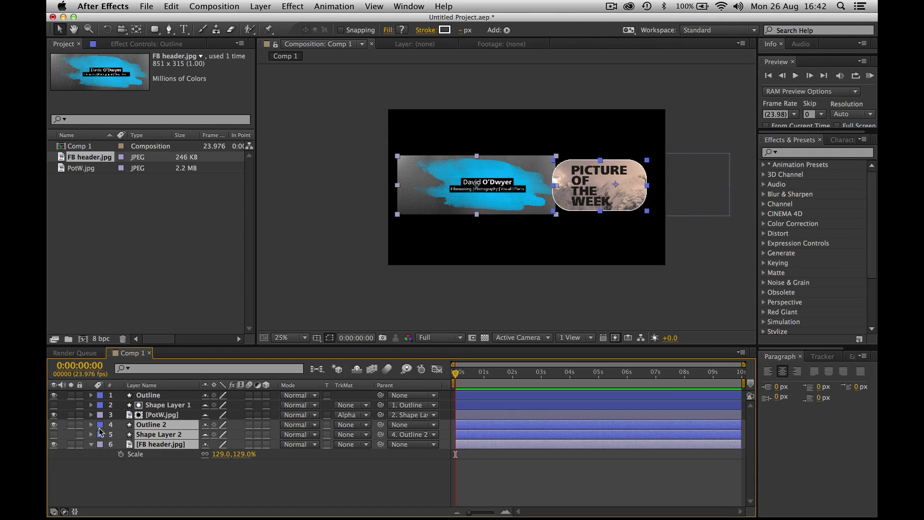
Give the three header layers a peach label and PotW.jpg a blue label
{"action": "left_click", "coordinate": [100, 424]}
{"action": "left_click", "coordinate": [138, 397]}
{"action": "left_click", "coordinate": [100, 415]}
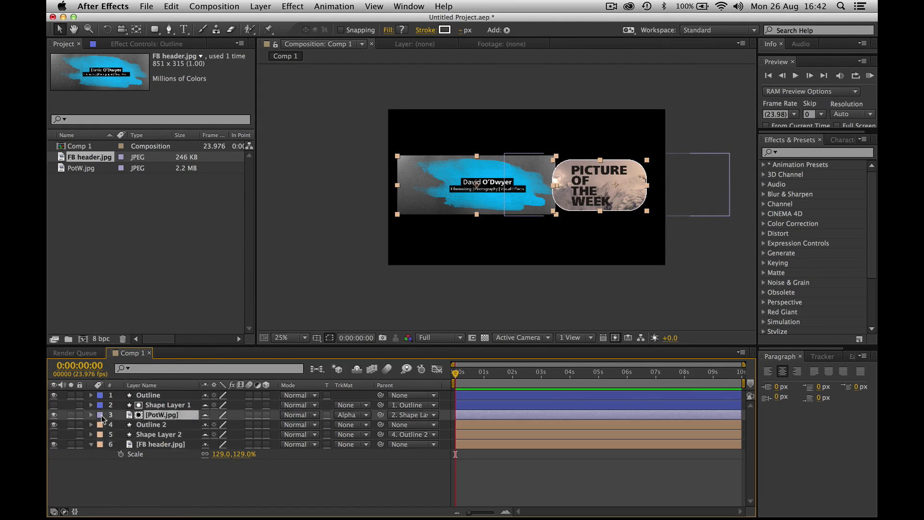
{"action": "left_click", "coordinate": [115, 418]}
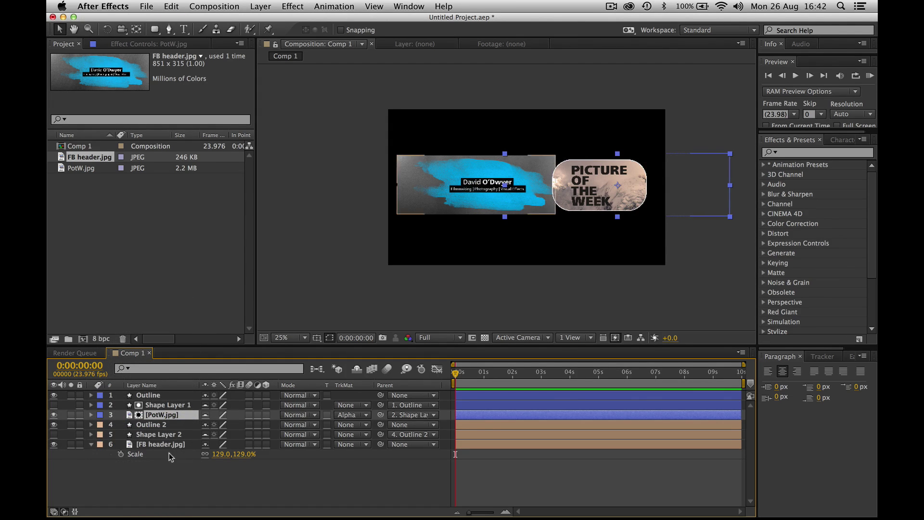
Set Outline 2's Position to 791.0, 517.0 so it frames the header's name text
{"action": "left_click", "coordinate": [147, 424]}
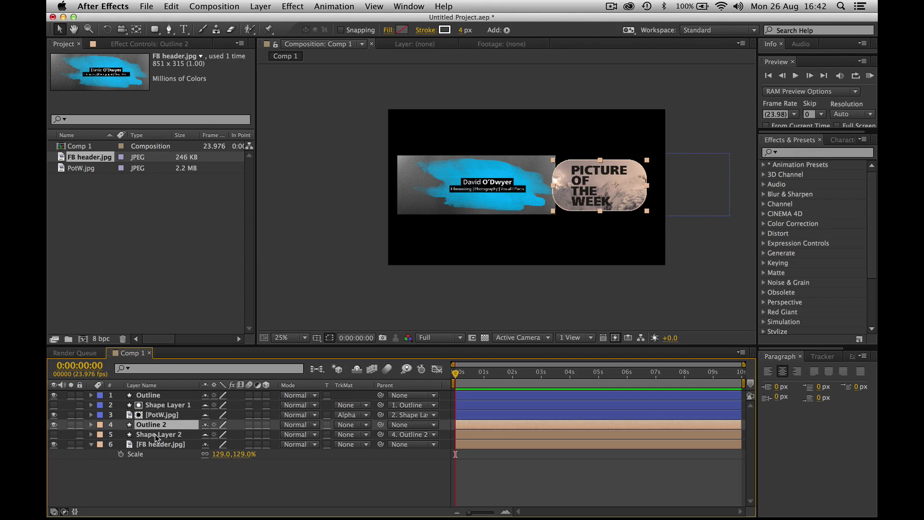
{"action": "left_click", "coordinate": [155, 433]}
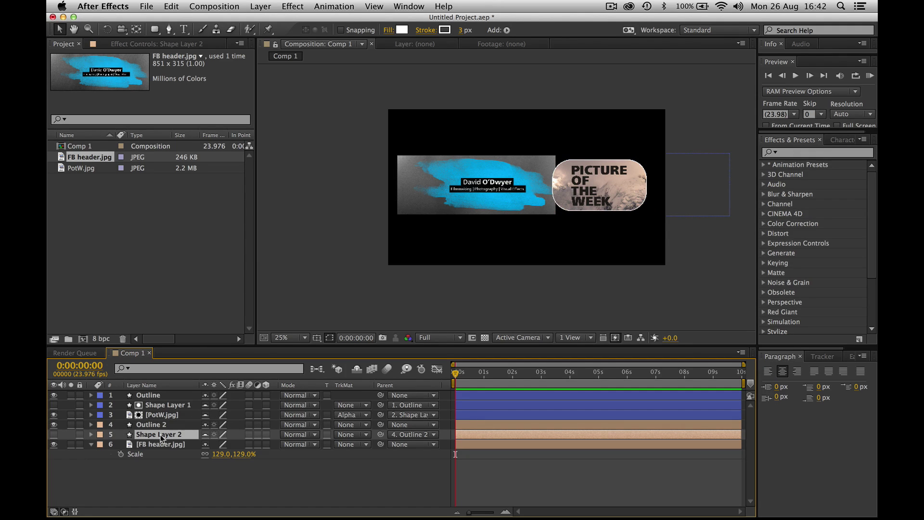
{"action": "left_click", "coordinate": [160, 443], "text": "shift"}
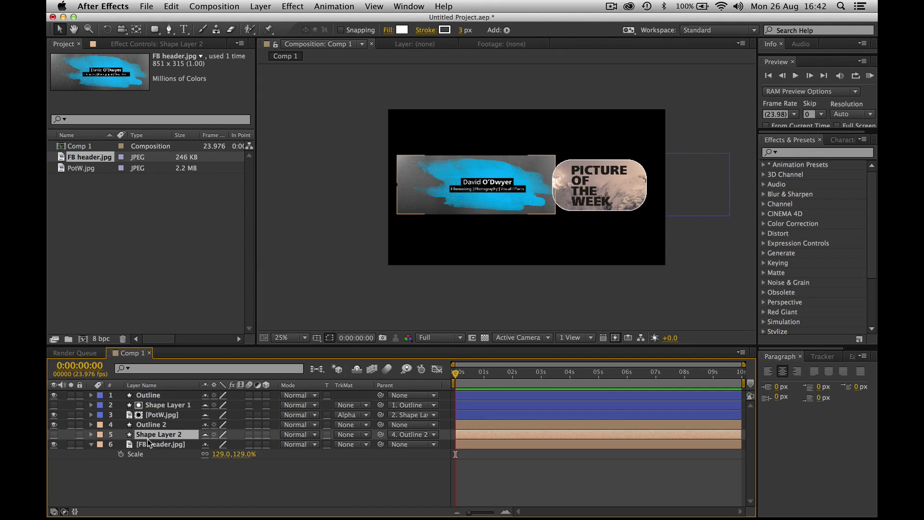
{"action": "left_click", "coordinate": [145, 425], "text": "shift"}
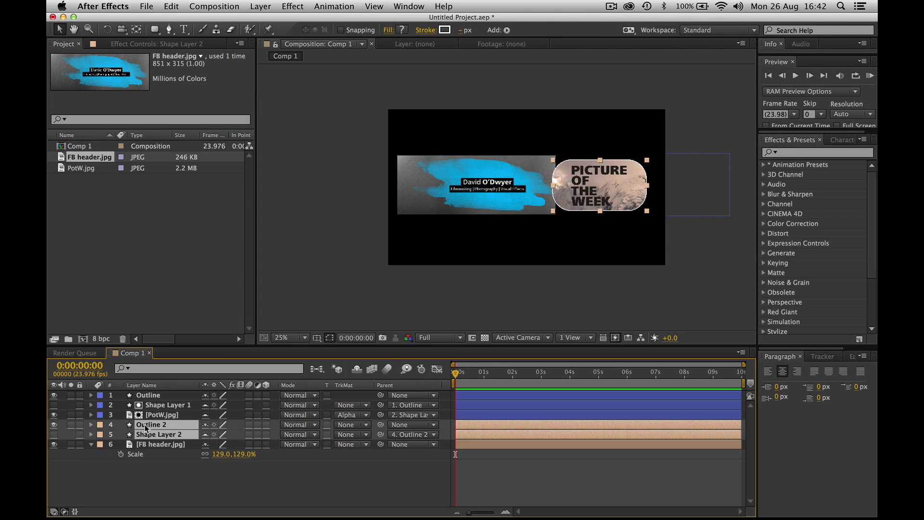
{"action": "left_click", "coordinate": [152, 478]}
{"action": "left_click", "coordinate": [149, 423]}
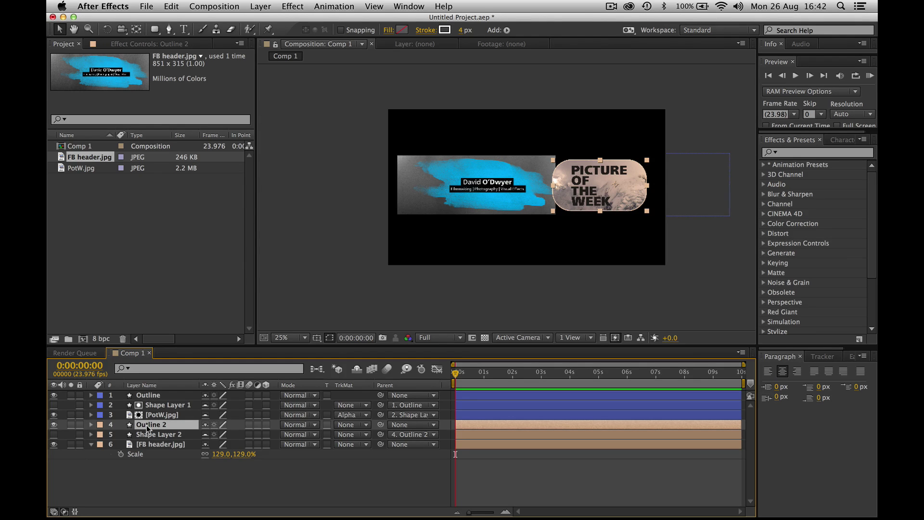
{"action": "key", "text": "p"}
{"action": "left_click_drag", "start_coordinate": [212, 434], "coordinate": [48, 448]}
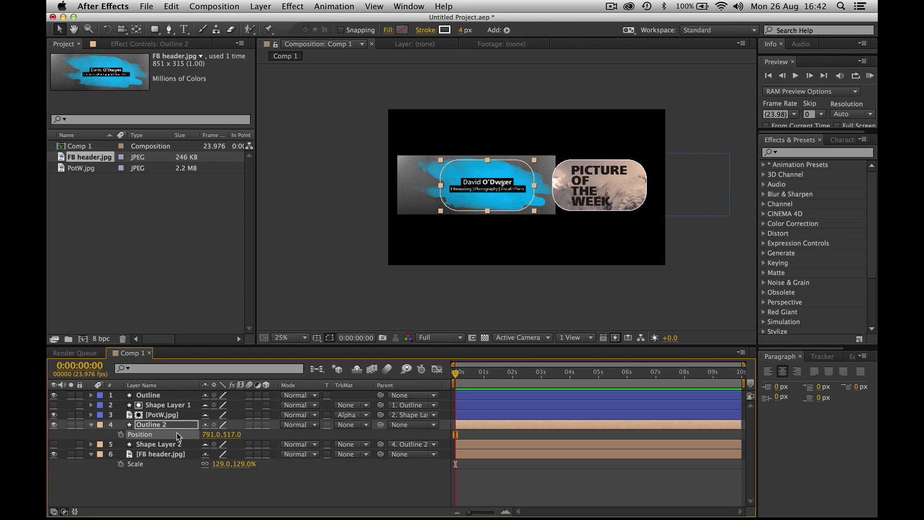
{"action": "key", "text": "p"}
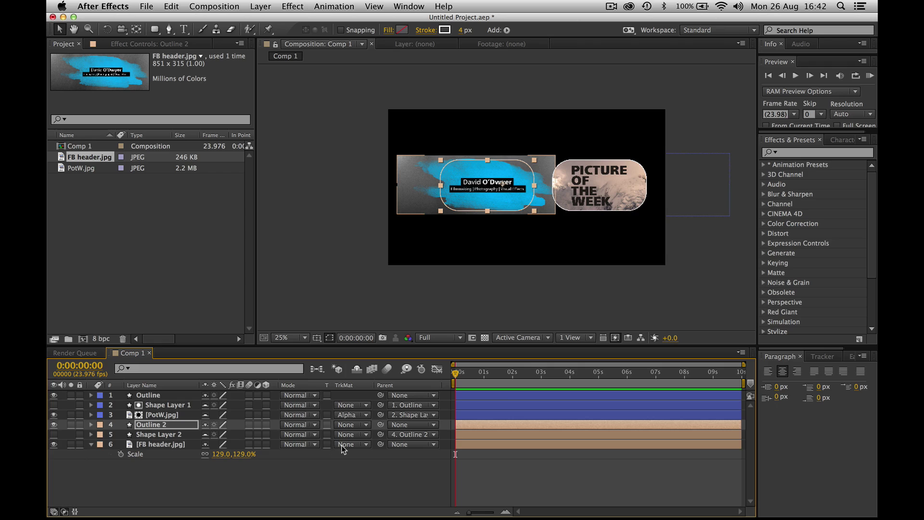
Set FB header.jpg's track matte to Alpha Matte "Shape Layer 2"
{"action": "left_click", "coordinate": [156, 445]}
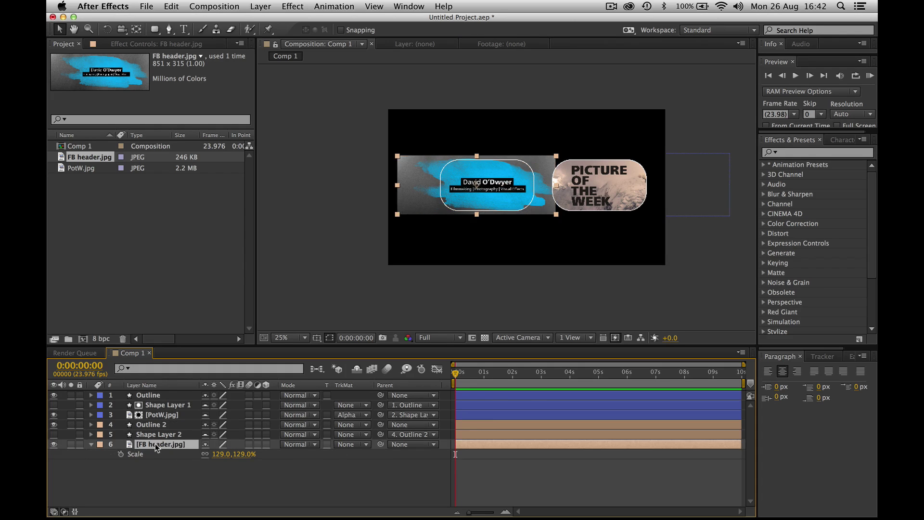
{"action": "left_click", "coordinate": [343, 444]}
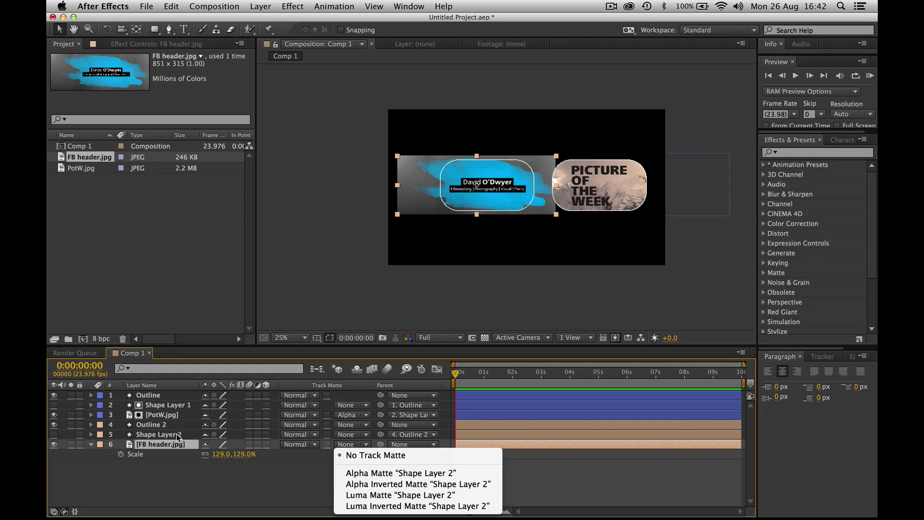
{"action": "left_click", "coordinate": [384, 473]}
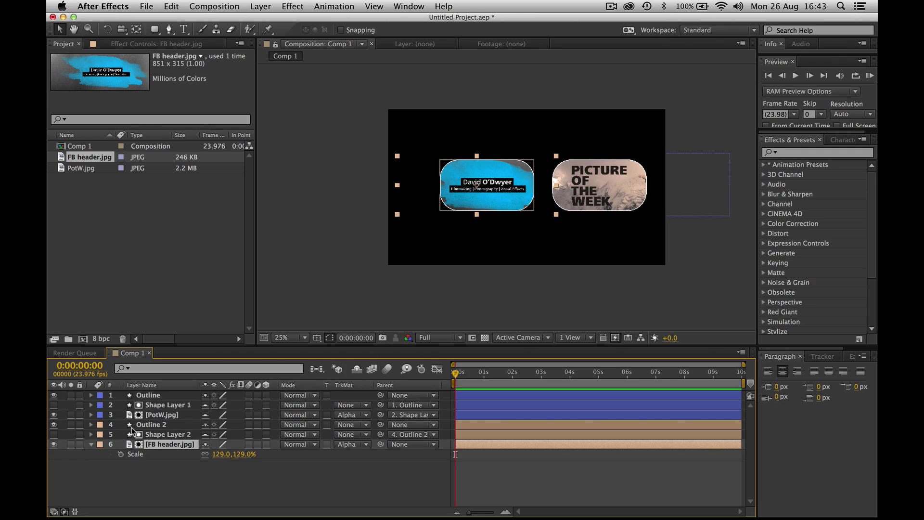
Set Outline 2's Position to 558.0, 517.0 and parent FB header.jpg to Shape Layer 2
{"action": "left_click_drag", "start_coordinate": [380, 444], "coordinate": [180, 433]}
{"action": "key", "text": "super+z"}
{"action": "left_click", "coordinate": [166, 426]}
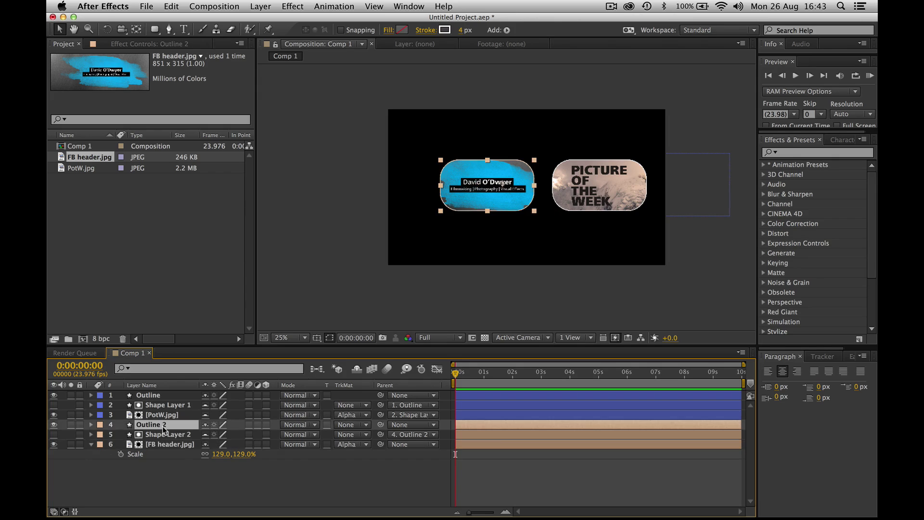
{"action": "key", "text": "p"}
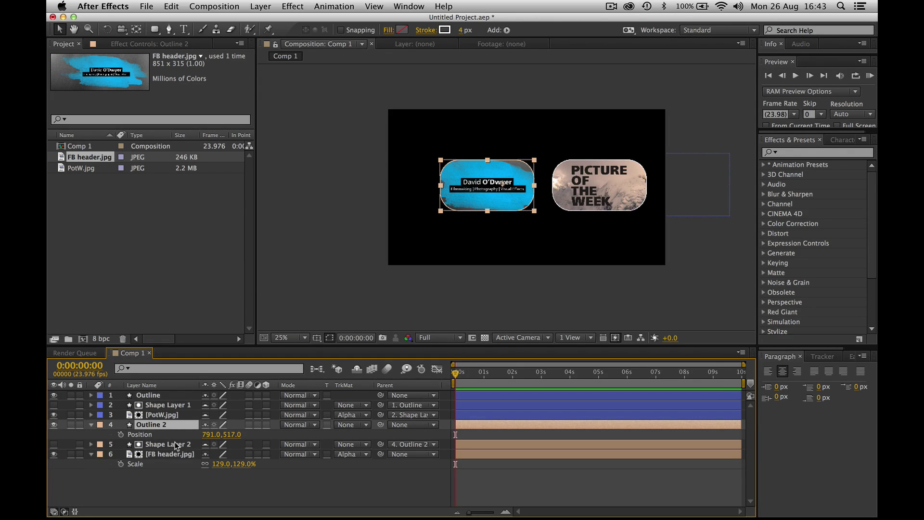
{"action": "left_click_drag", "start_coordinate": [205, 434], "coordinate": [249, 444]}
{"action": "left_click_drag", "start_coordinate": [381, 456], "coordinate": [67, 518]}
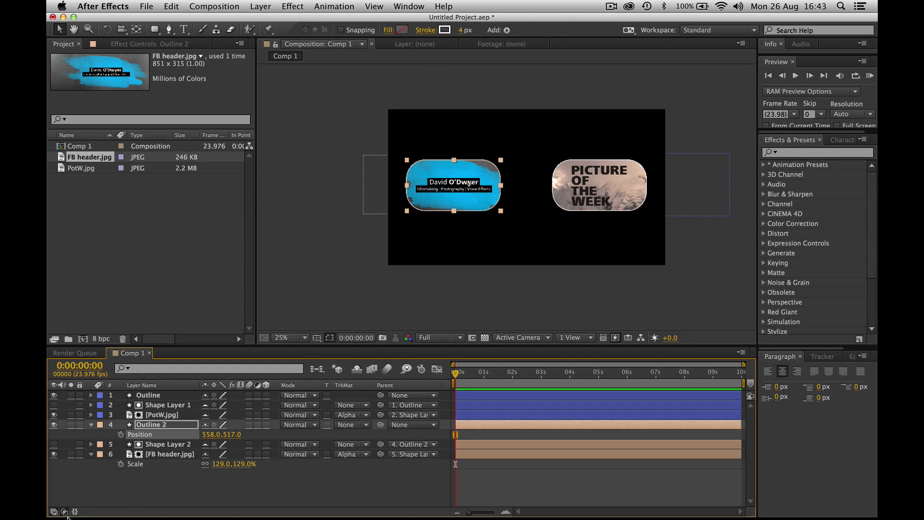
Enable Position stopwatches for both the Outline and Outline 2 layers
{"action": "left_click", "coordinate": [91, 424]}
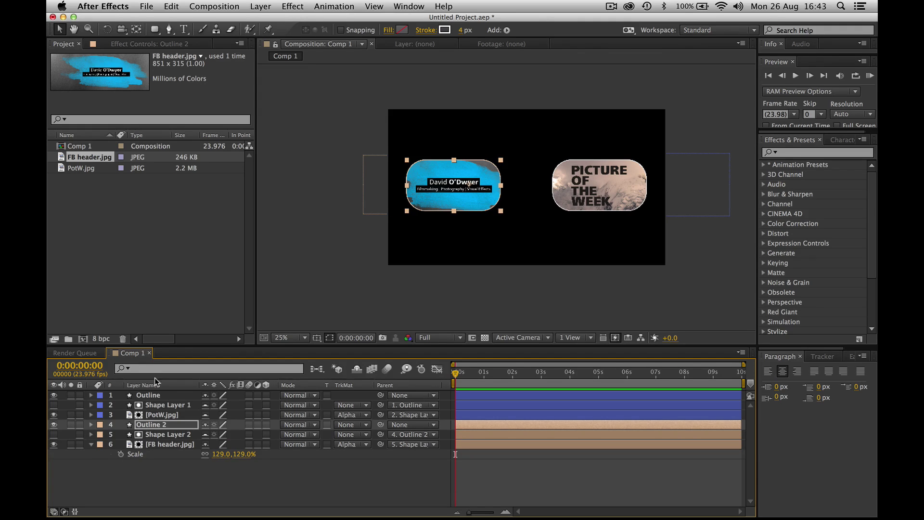
{"action": "left_click", "coordinate": [154, 395], "text": "shift"}
{"action": "left_click", "coordinate": [149, 460]}
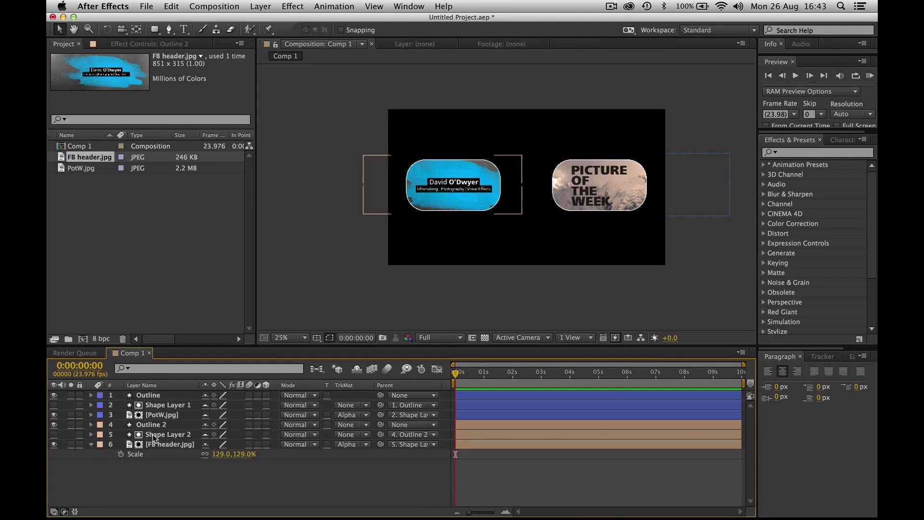
{"action": "left_click", "coordinate": [153, 436]}
{"action": "left_click", "coordinate": [153, 425]}
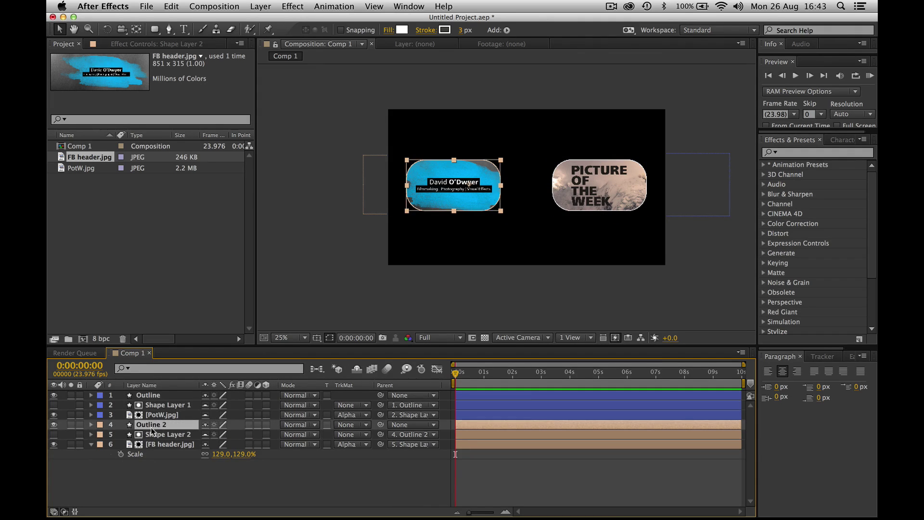
{"action": "left_click", "coordinate": [152, 395], "text": "super"}
{"action": "key", "text": "p"}
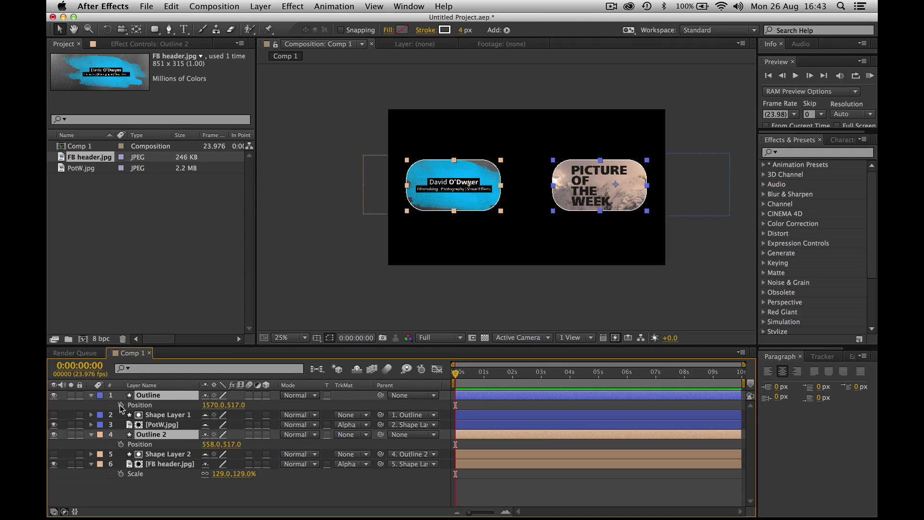
{"action": "left_click", "coordinate": [121, 405]}
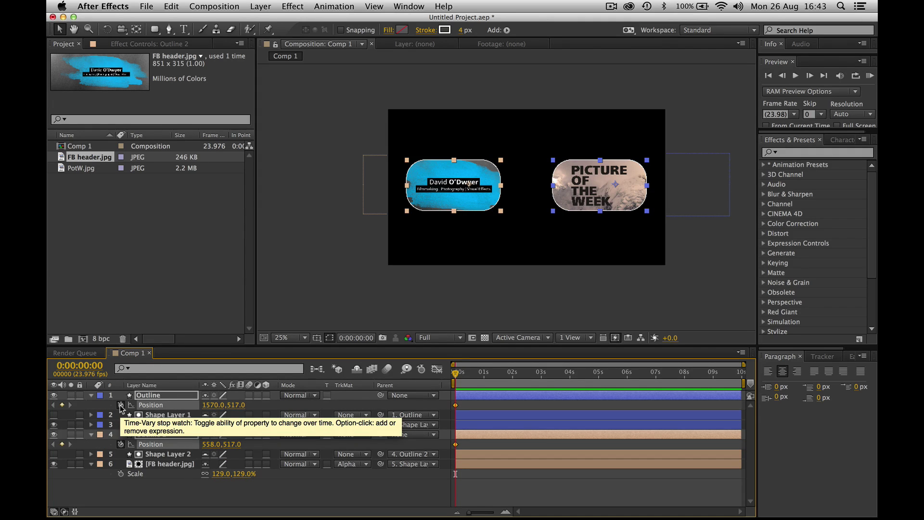
Set the 0s keyframes offscreen, Outline at X 2500 and Outline 2 at X -362, landing at frame 10
{"action": "key", "text": "shift+Page_Down"}
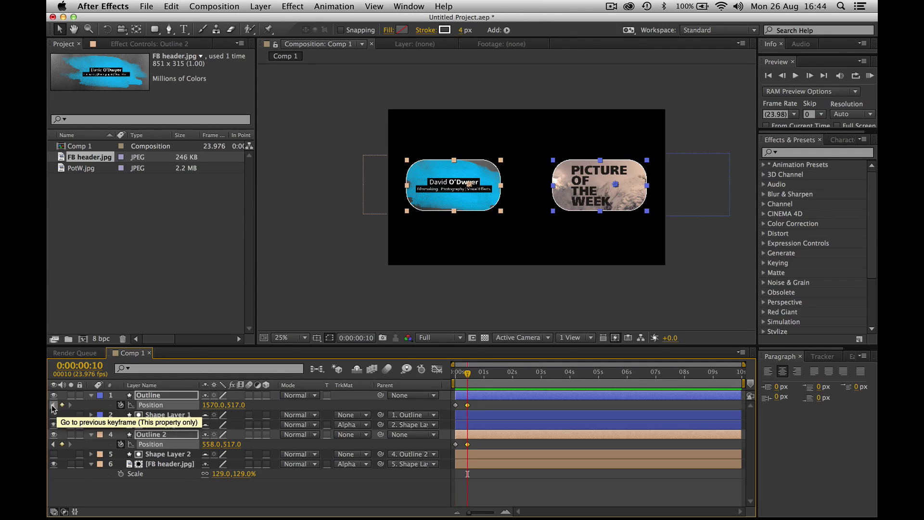
{"action": "left_click", "coordinate": [53, 405]}
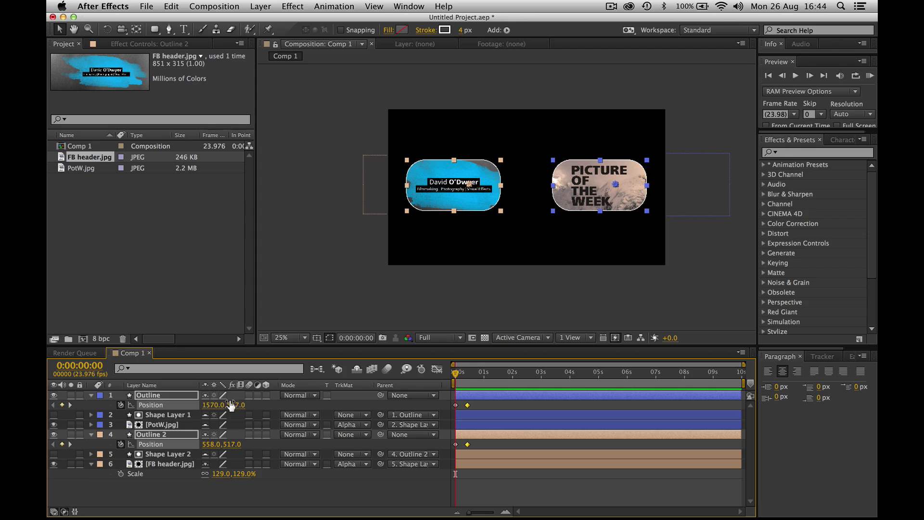
{"action": "left_click_drag", "start_coordinate": [219, 406], "coordinate": [167, 406]}
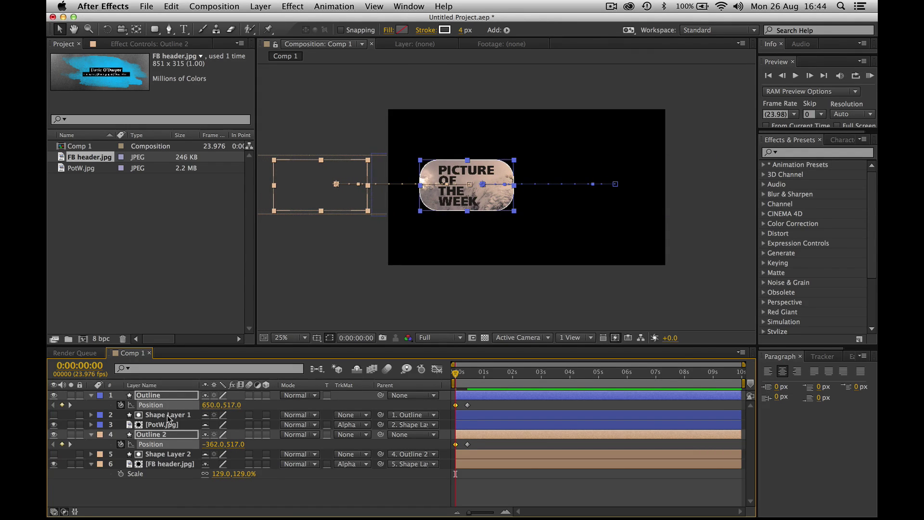
{"action": "left_click", "coordinate": [172, 491]}
{"action": "left_click", "coordinate": [151, 435]}
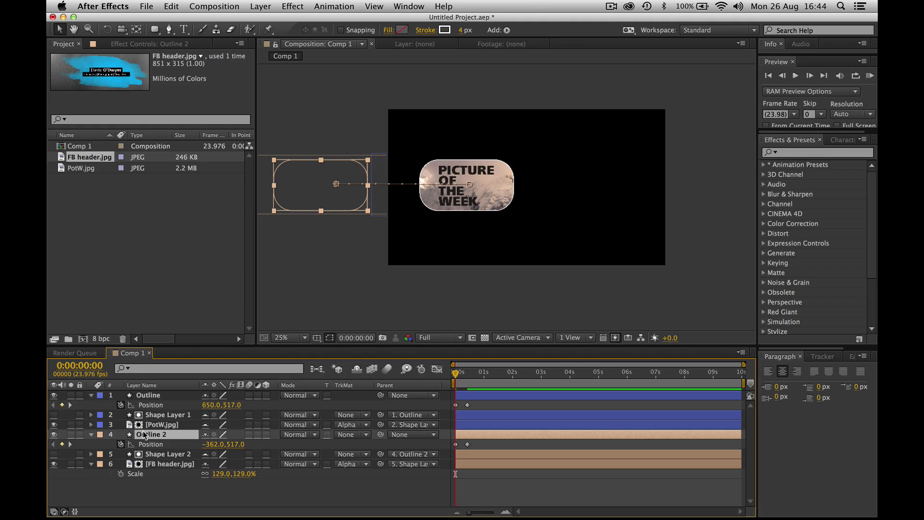
{"action": "left_click", "coordinate": [146, 396]}
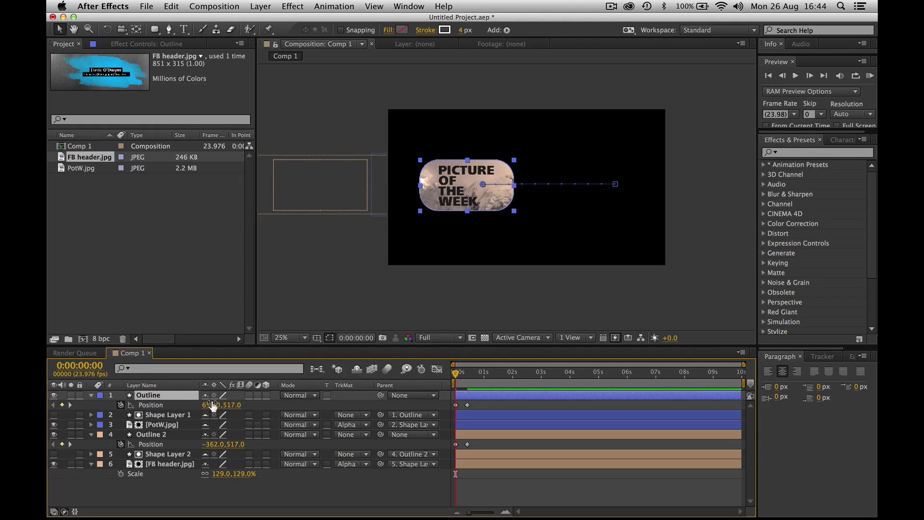
{"action": "left_click_drag", "start_coordinate": [212, 406], "coordinate": [310, 403]}
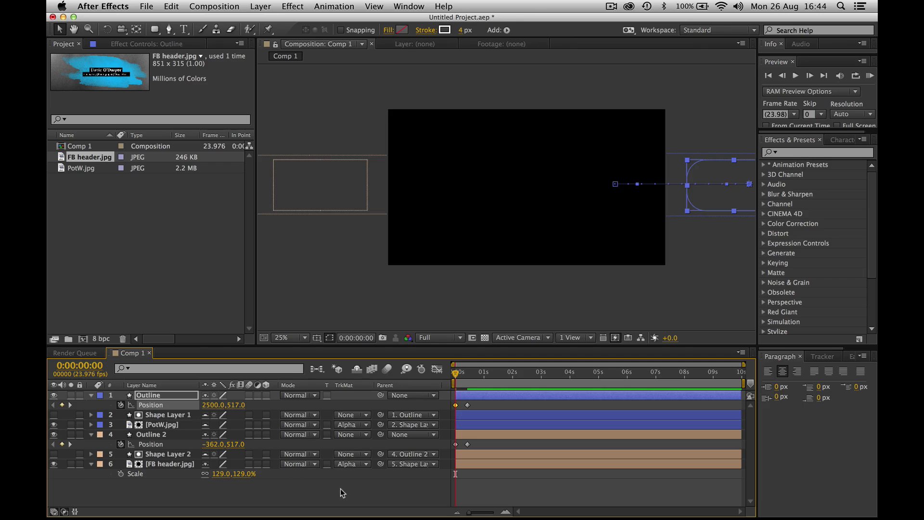
{"action": "left_click", "coordinate": [339, 489]}
{"action": "left_click", "coordinate": [467, 404]}
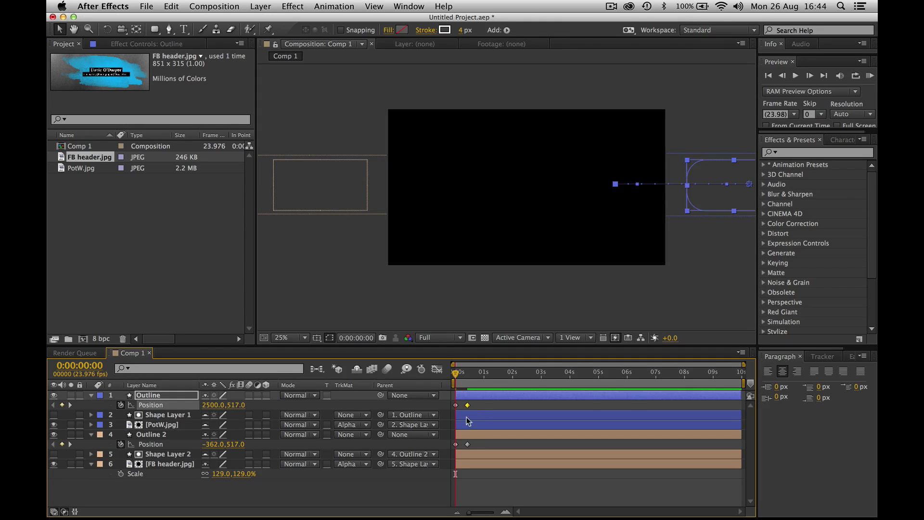
Apply Easy Ease In to both outlines' ending Position keyframes
{"action": "left_click", "coordinate": [468, 444], "text": "shift"}
{"action": "right_click", "coordinate": [467, 443]}
{"action": "mouse_move", "coordinate": [519, 505]}
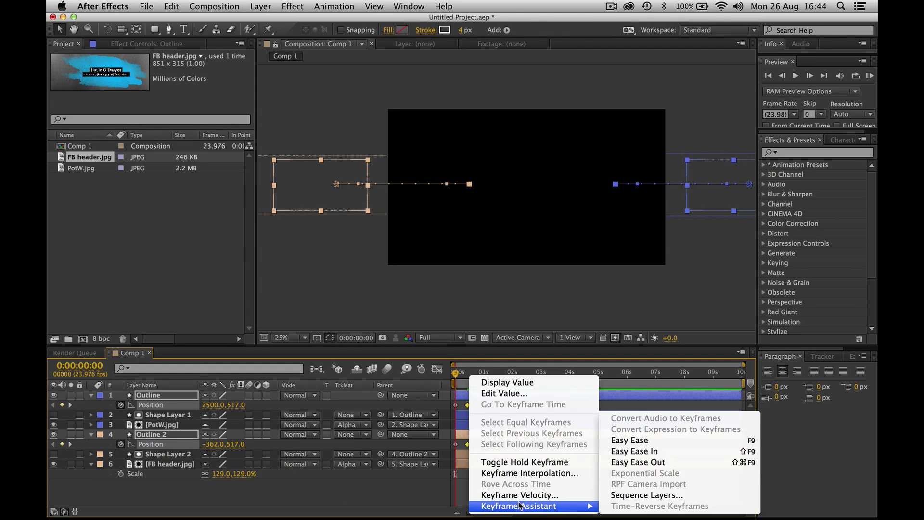
{"action": "left_click", "coordinate": [661, 450]}
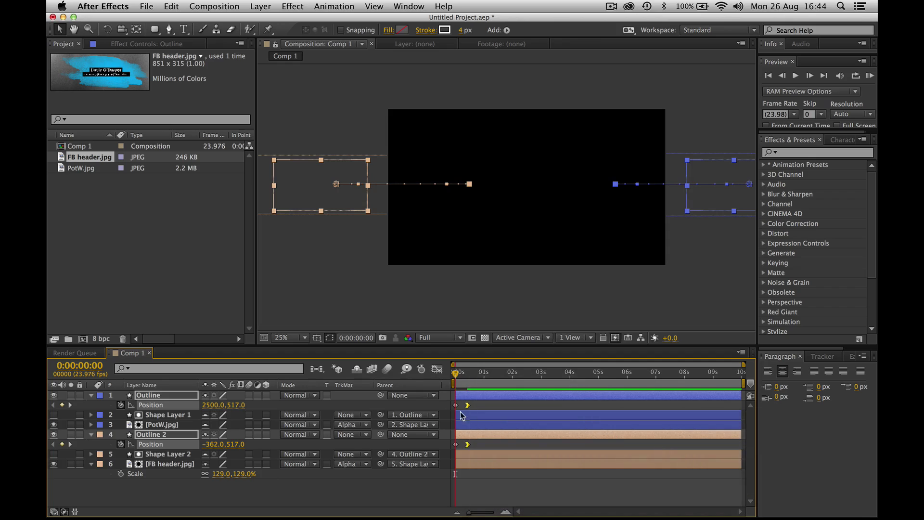
Scrub and preview both rounded frames sliding in from opposite sides
{"action": "mouse_move", "coordinate": [455, 372]}
{"action": "left_mouse_down"}
{"action": "mouse_move", "coordinate": [469, 374]}
{"action": "mouse_move", "coordinate": [440, 374]}
{"action": "left_mouse_up"}
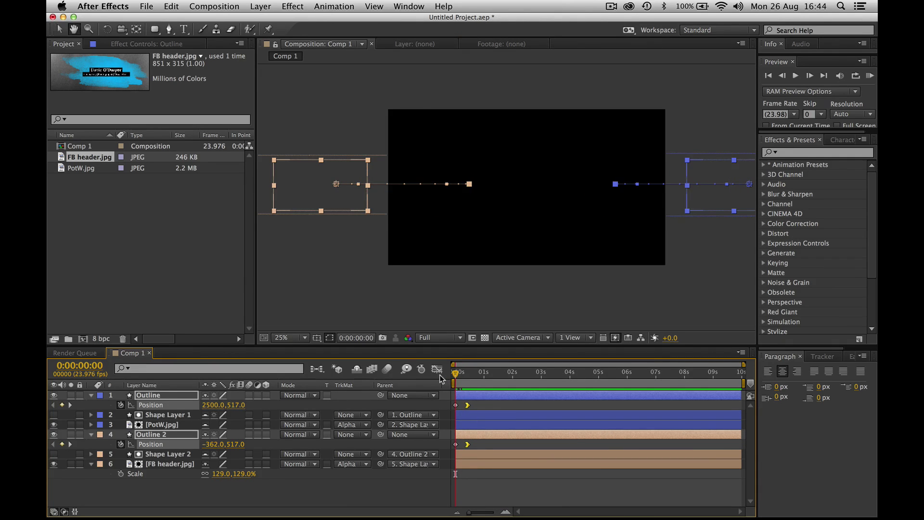
{"action": "key", "text": "space"}
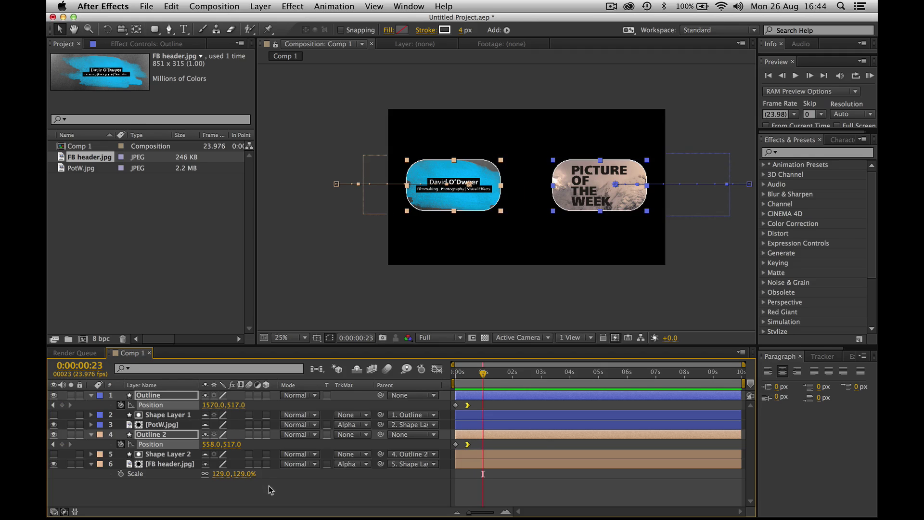
{"action": "left_click", "coordinate": [268, 485]}
{"action": "key", "text": "space"}
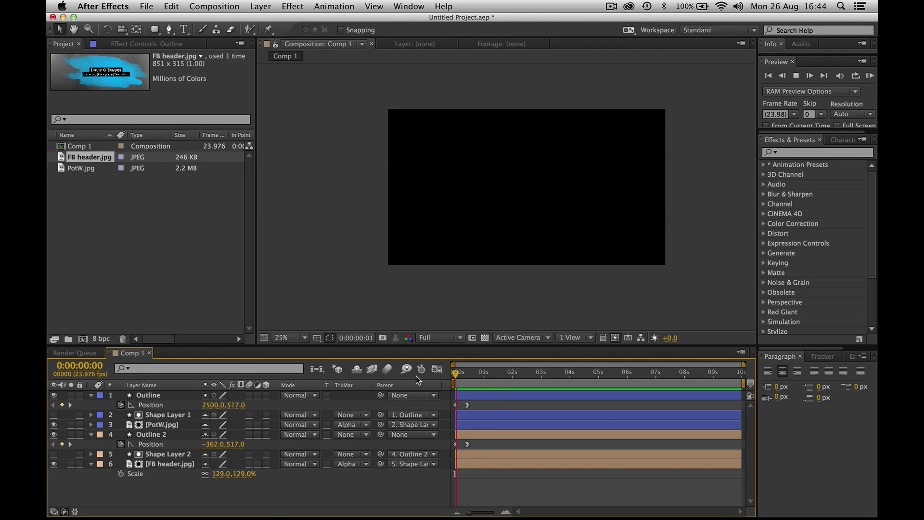
{"action": "key", "text": "space"}
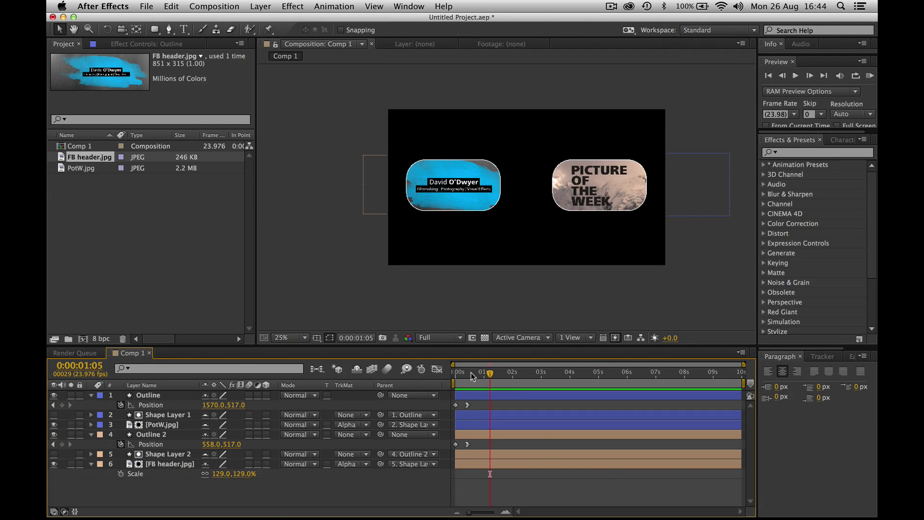
{"action": "key", "text": "space"}
{"action": "key", "text": "space"}
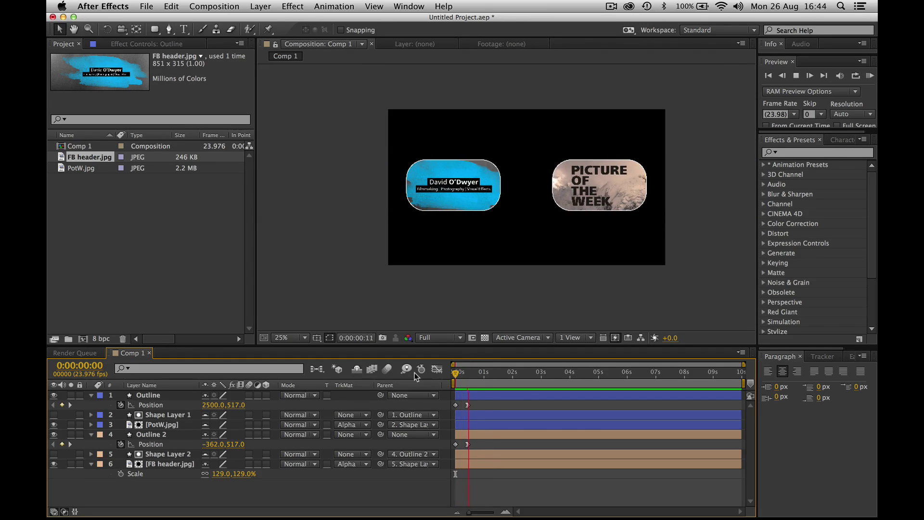
{"action": "key", "text": "space"}
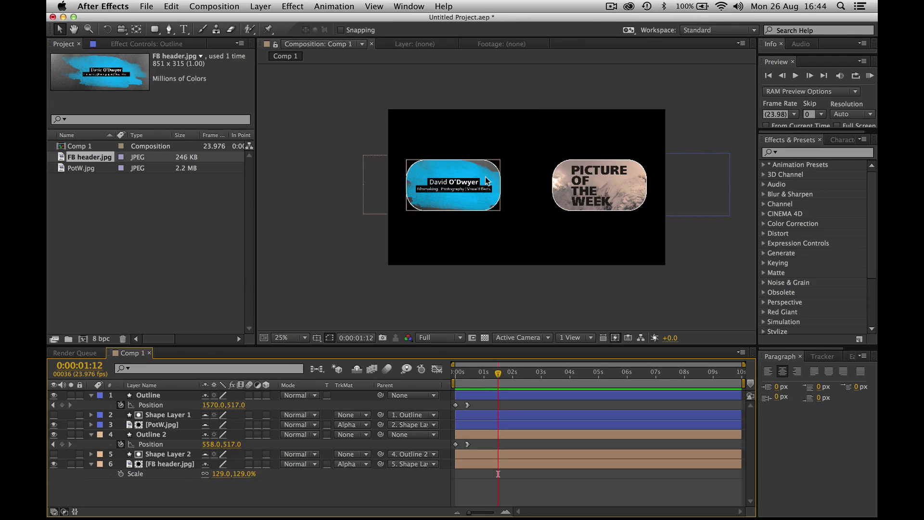
Collapse the Outline 2 and Outline layers so their Position rows are hidden
{"action": "left_click", "coordinate": [91, 435]}
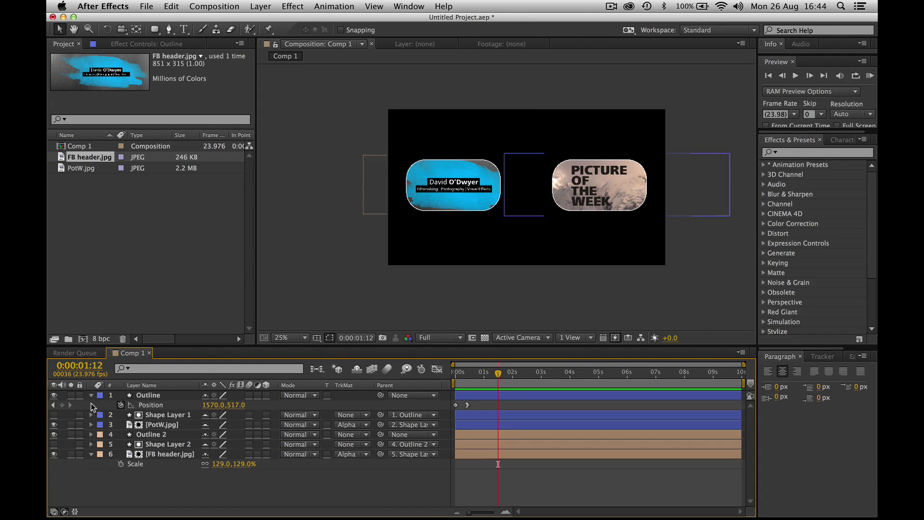
{"action": "left_click", "coordinate": [90, 395]}
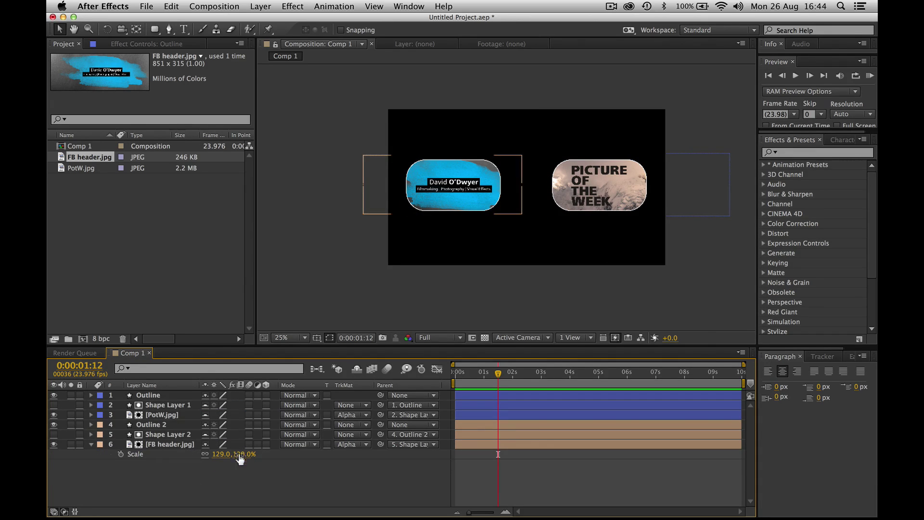